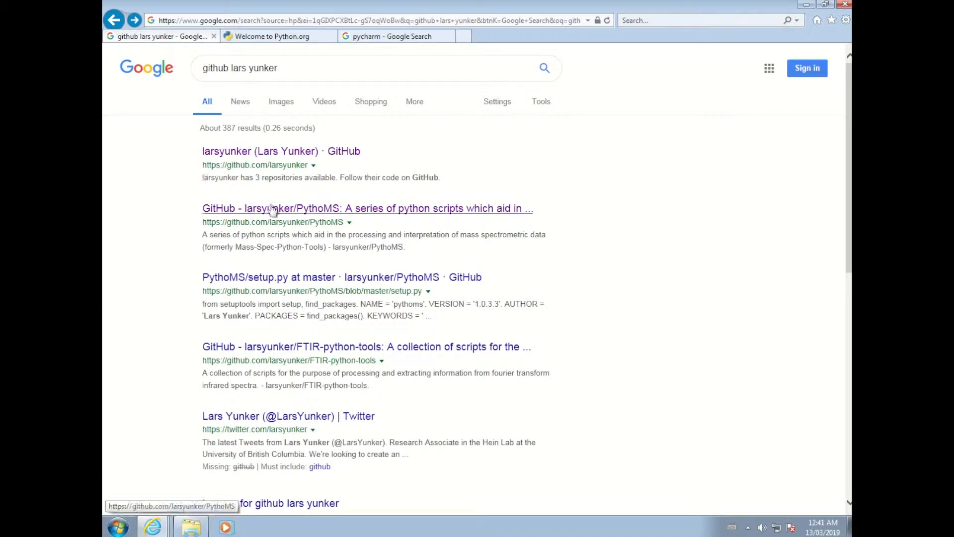
- Open the PythoMS repository by way of its author's GitHub profile in the Google search results
left_click(298, 152)
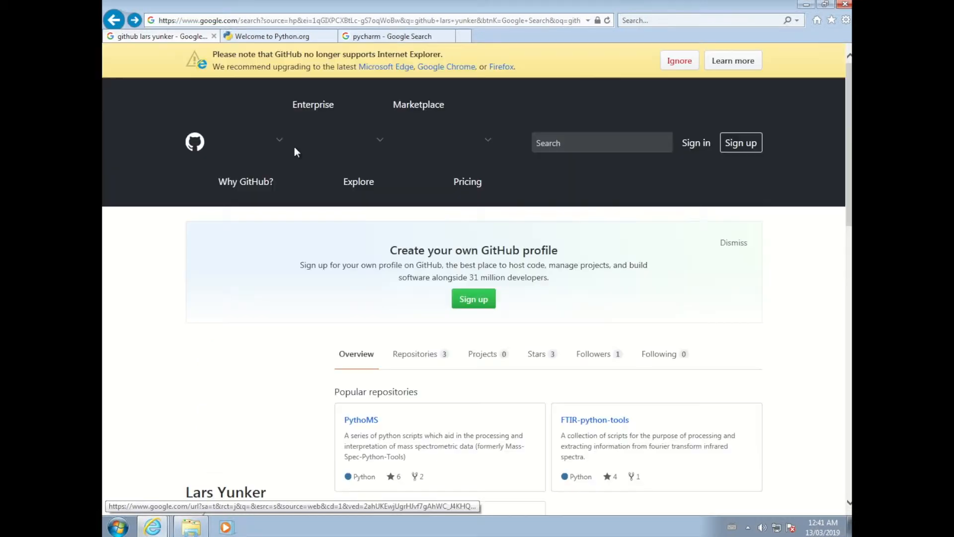
scroll(693, 278, "down", 5)
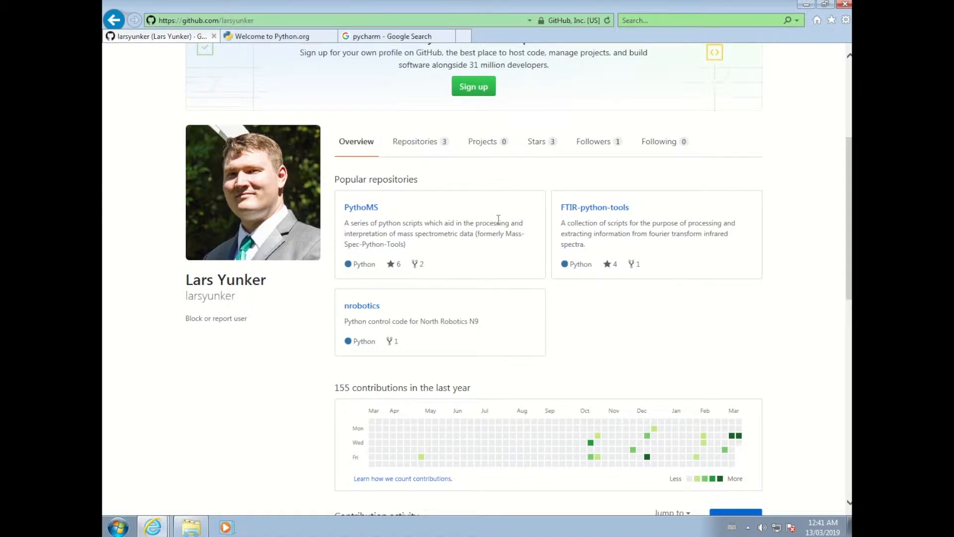
left_click(368, 213)
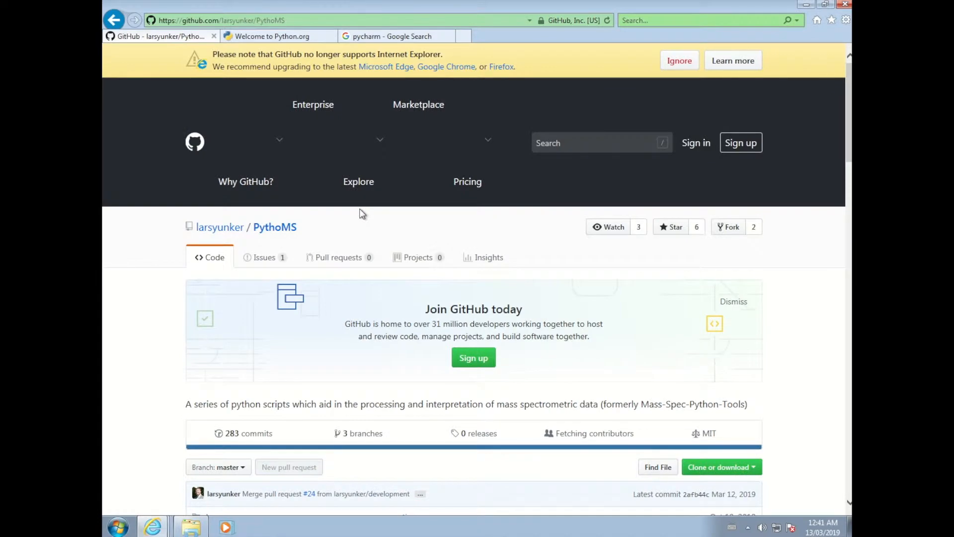
- Request the PythoMS repository's master branch as a ZIP download and dismiss the save prompt
scroll(604, 300, "down", 4)
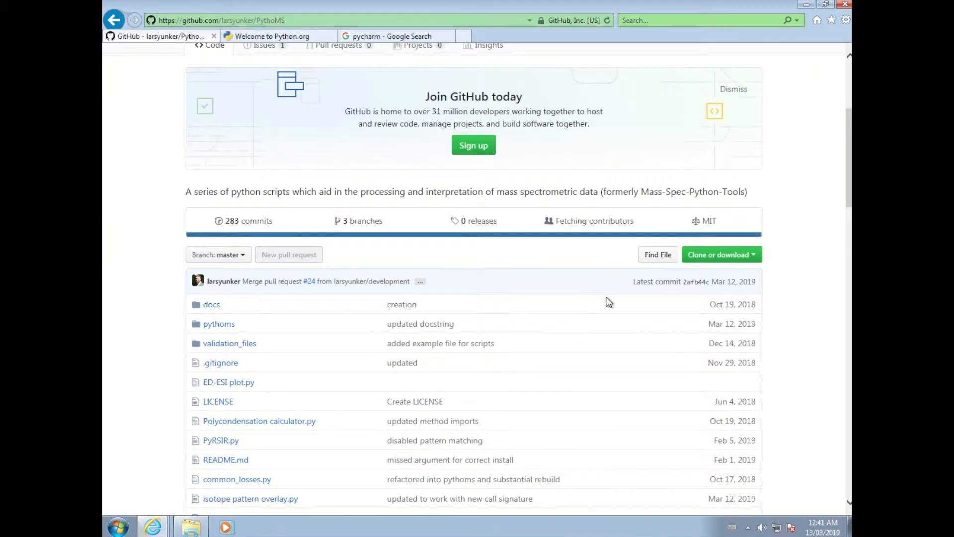
scroll(806, 272, "down", 1)
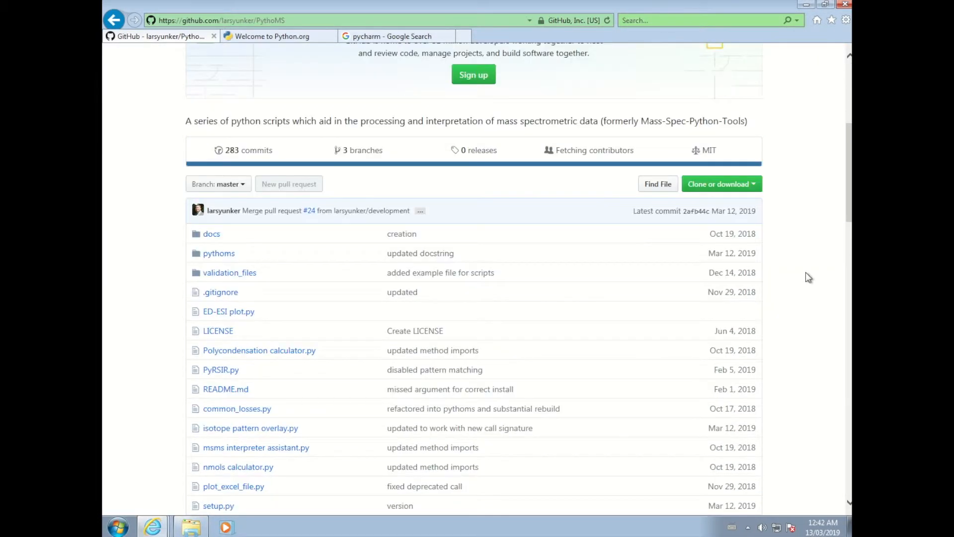
scroll(806, 272, "down", 1)
left_click(735, 113)
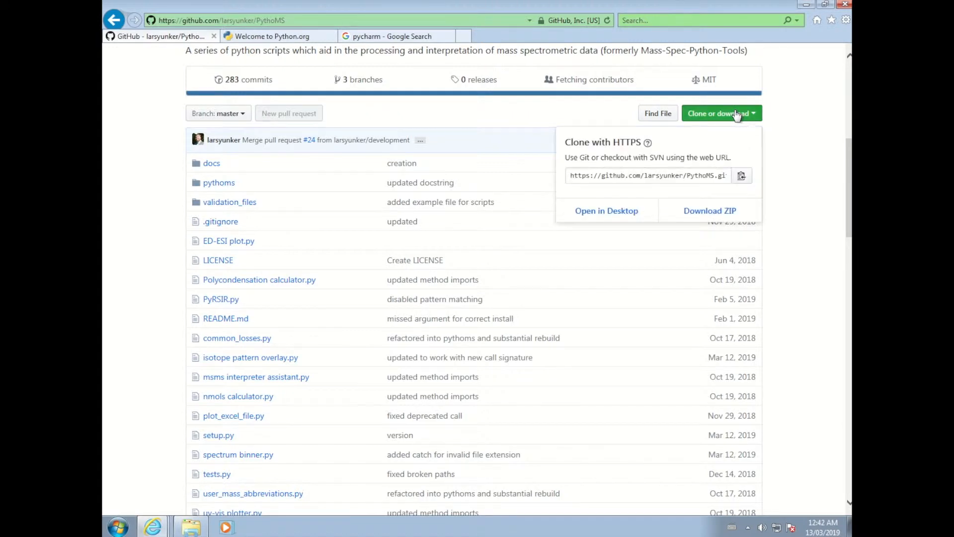
left_click(708, 212)
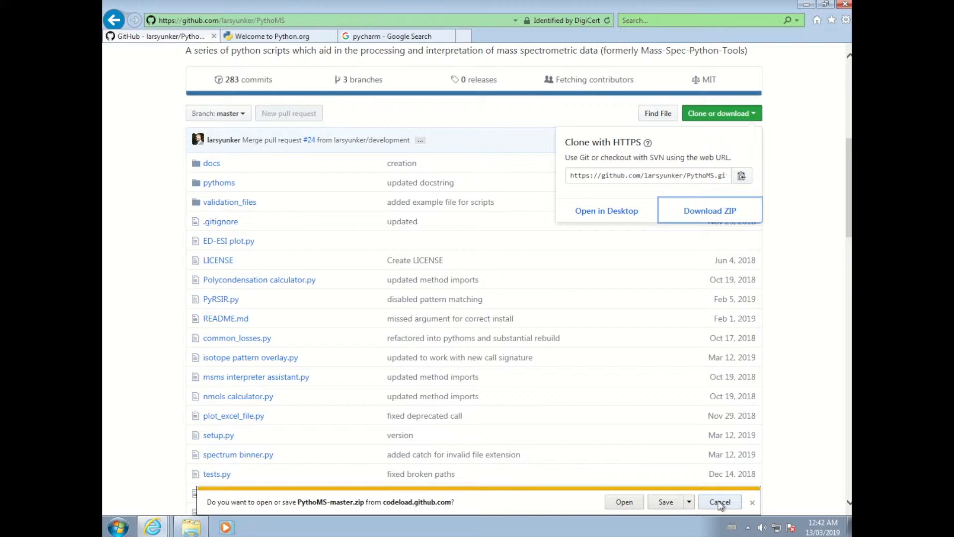
left_click(752, 503)
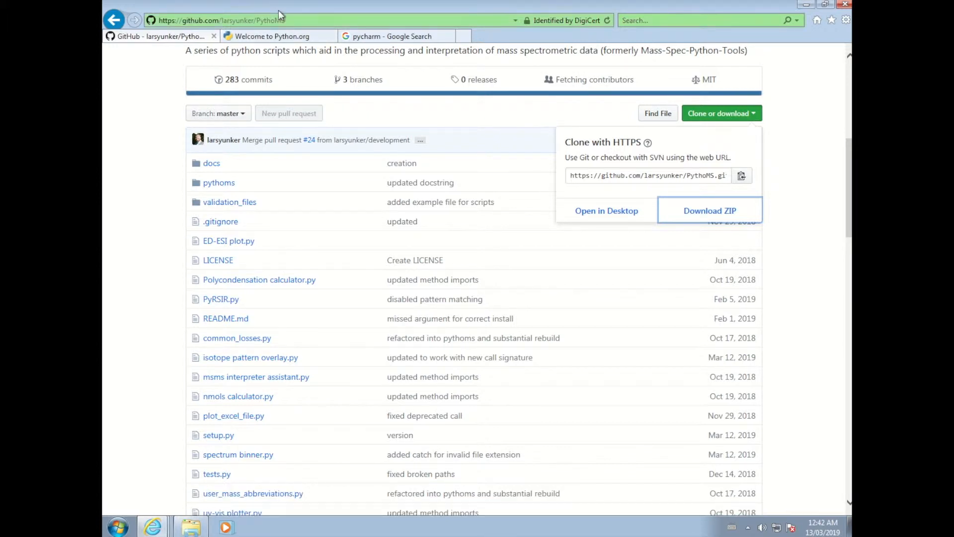
- On python.org, open the release page of the latest Python 3 version for Windows, Python 3.7.2
left_click(272, 36)
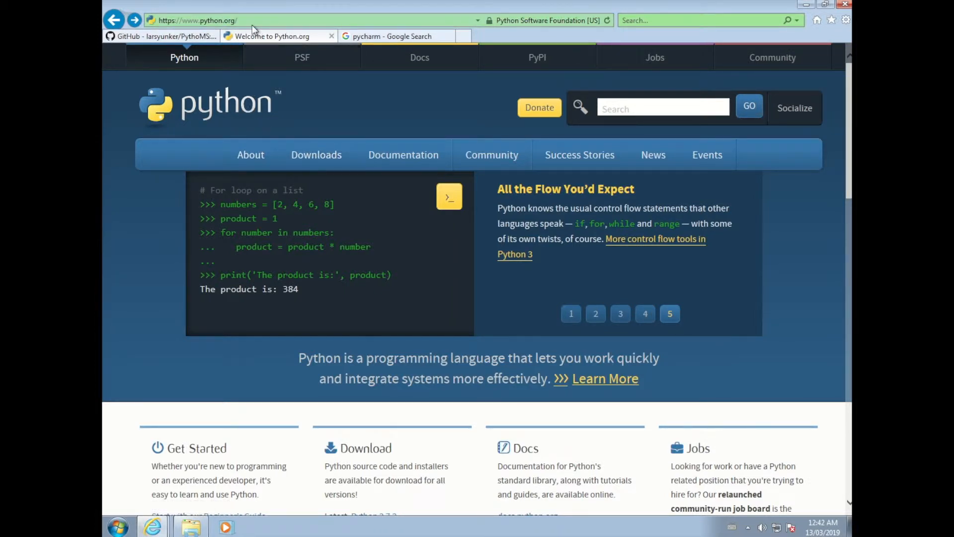
left_click(328, 157)
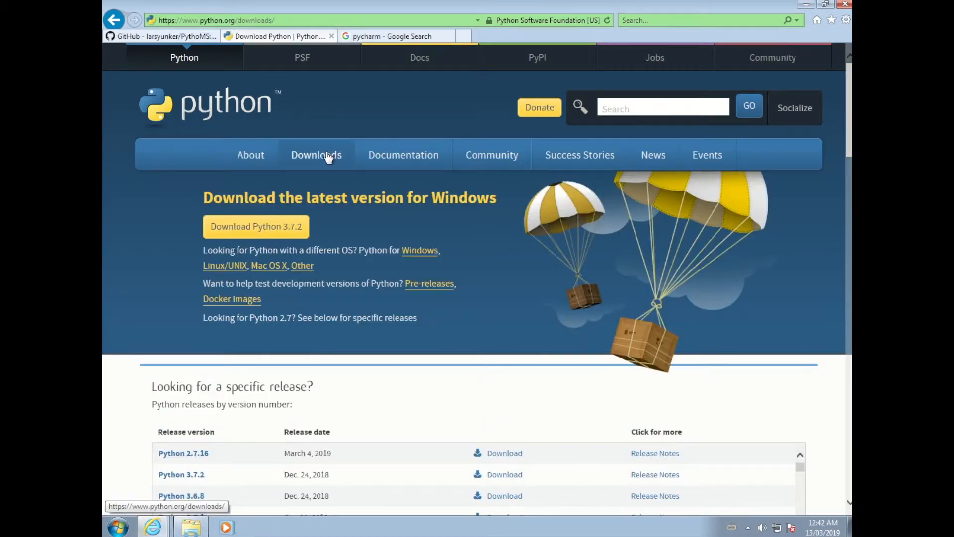
scroll(499, 197, "down", 2)
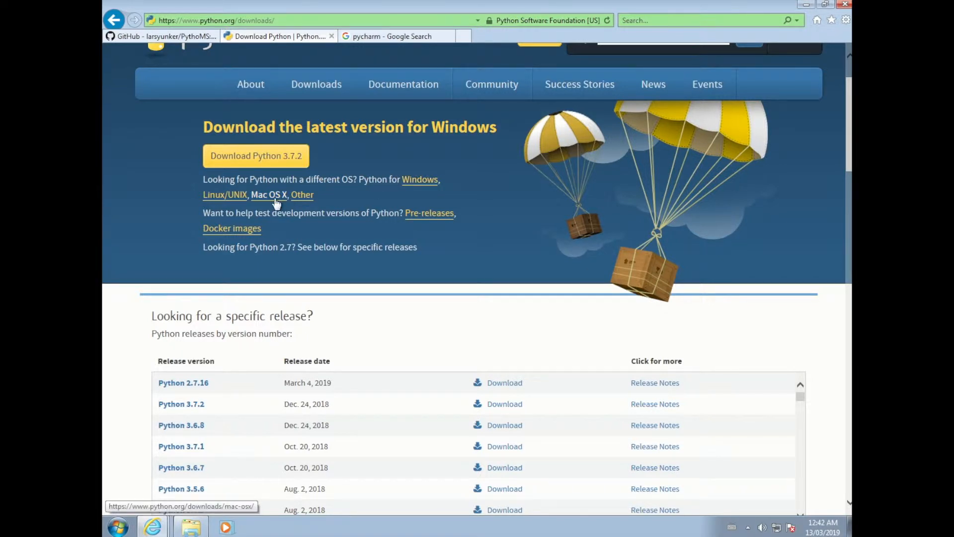
left_click(422, 181)
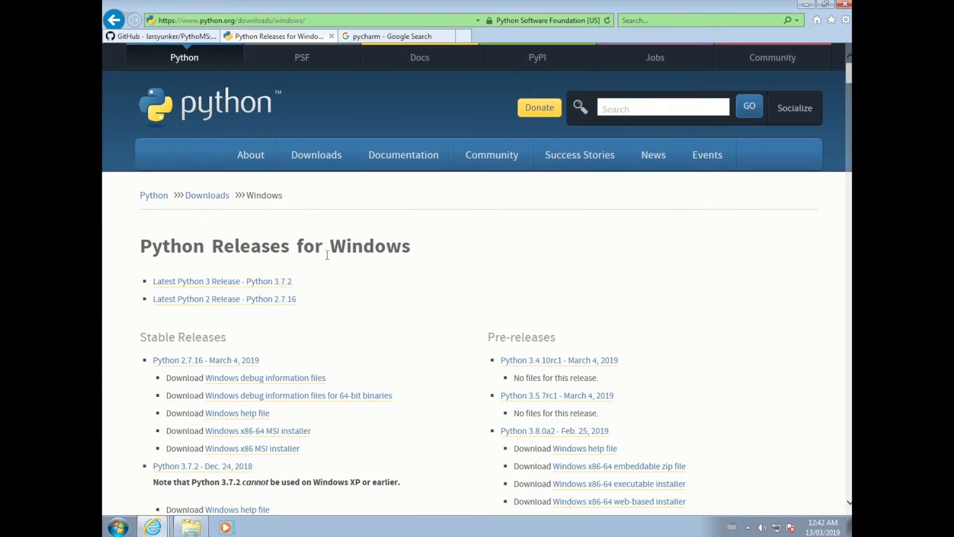
left_click(274, 287)
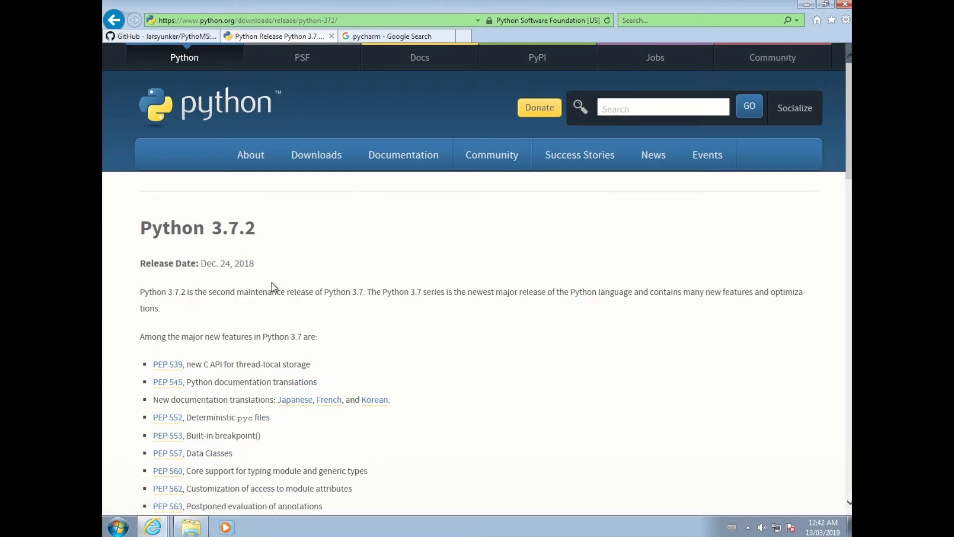
- Request the Windows x86-64 executable installer from the Python 3.7.2 release files
scroll(373, 257, "down", 1)
scroll(373, 257, "down", 8)
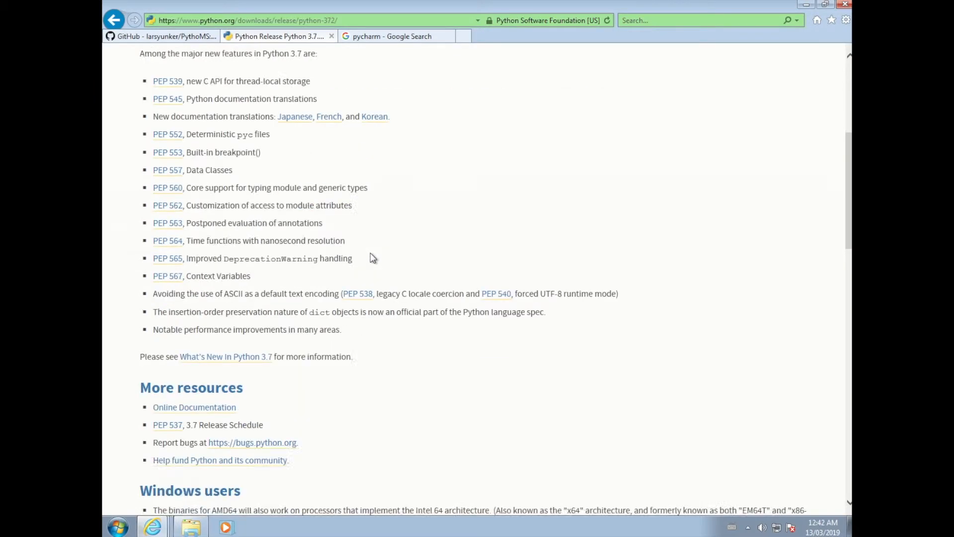
scroll(371, 253, "down", 9)
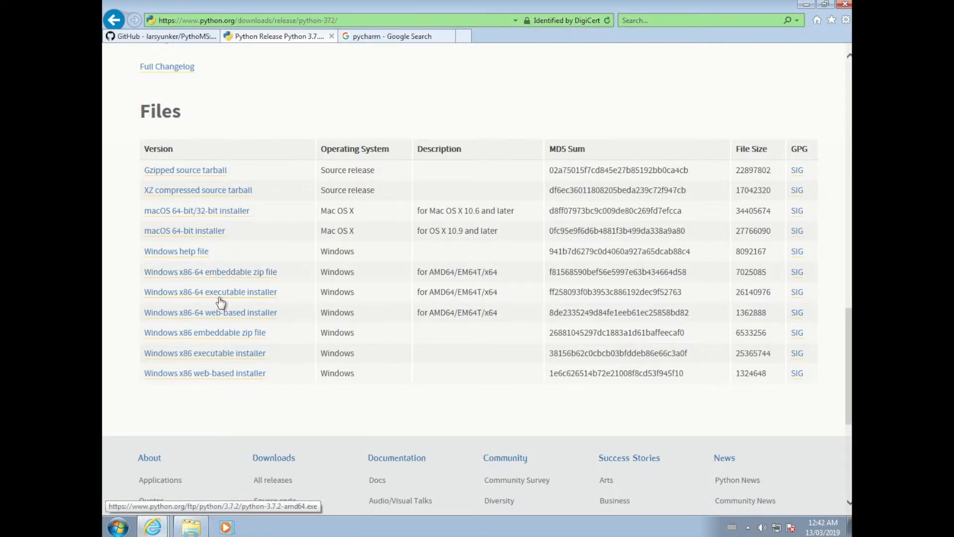
left_click(271, 294)
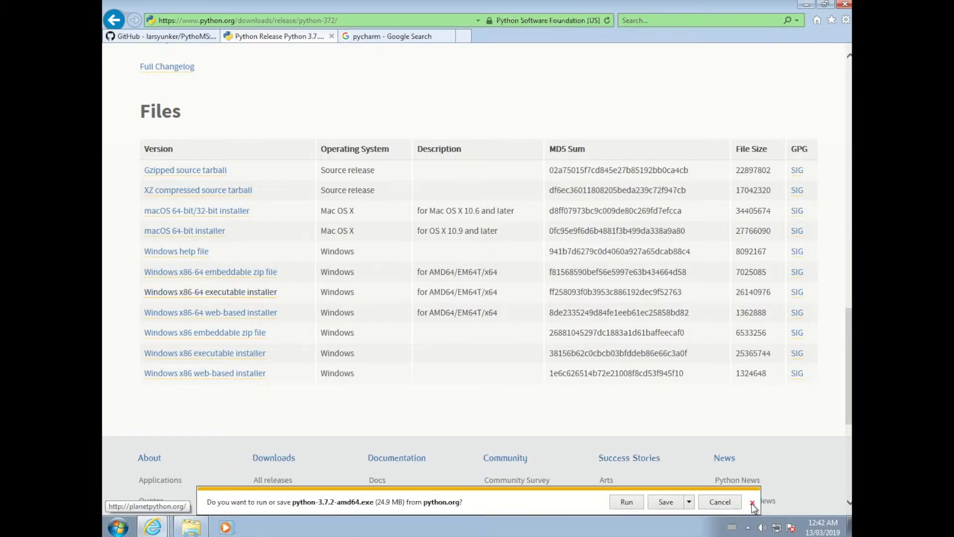
- Switch to the PyCharm search results and open the official JetBrains download page for PyCharm
left_click(378, 38)
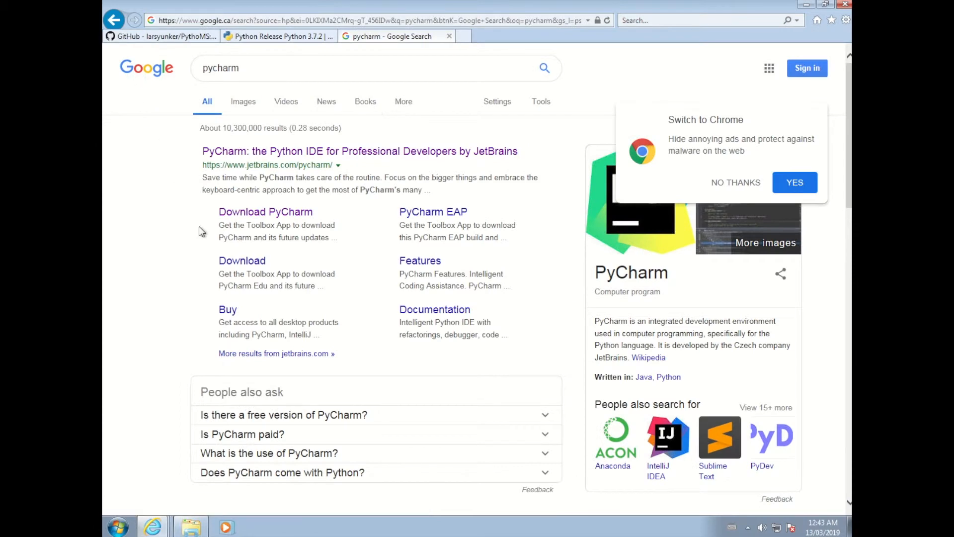
left_click(251, 153)
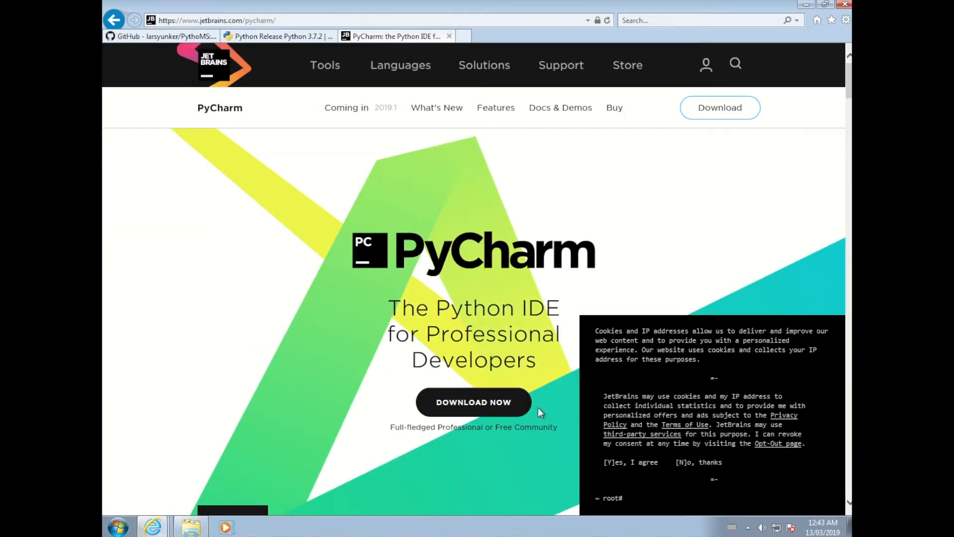
left_click(495, 405)
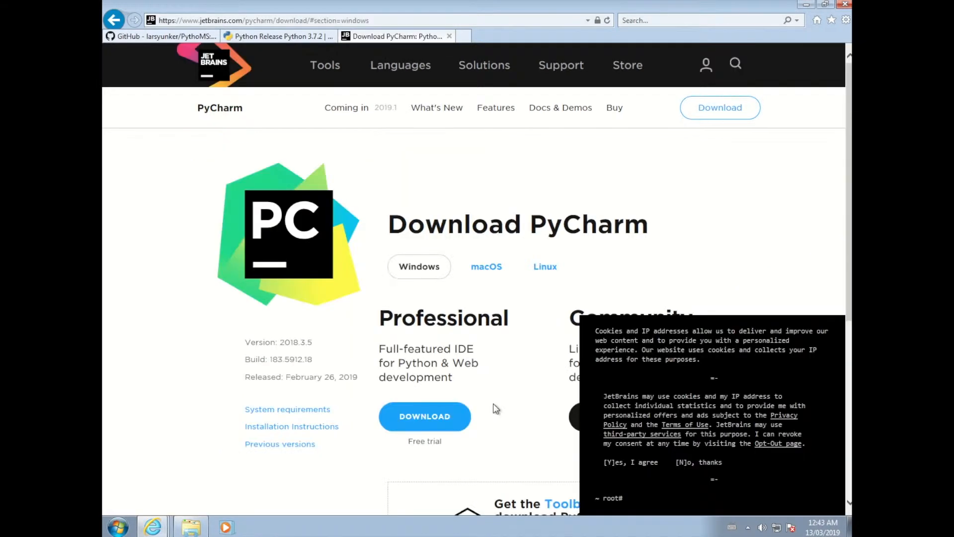
- Request the free Community edition of PyCharm for Windows and dismiss the download prompt
scroll(493, 404, "down", 2)
scroll(708, 183, "up", 1)
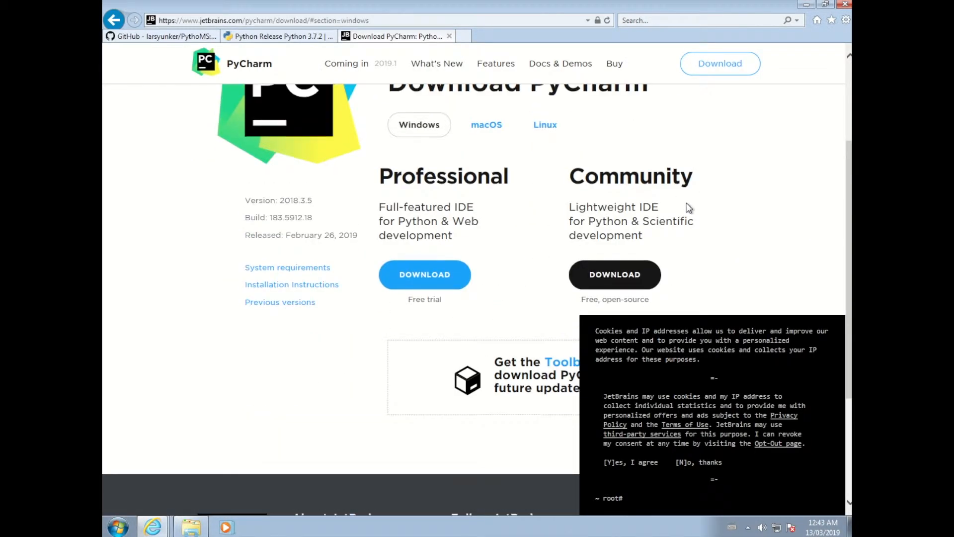
left_click(633, 273)
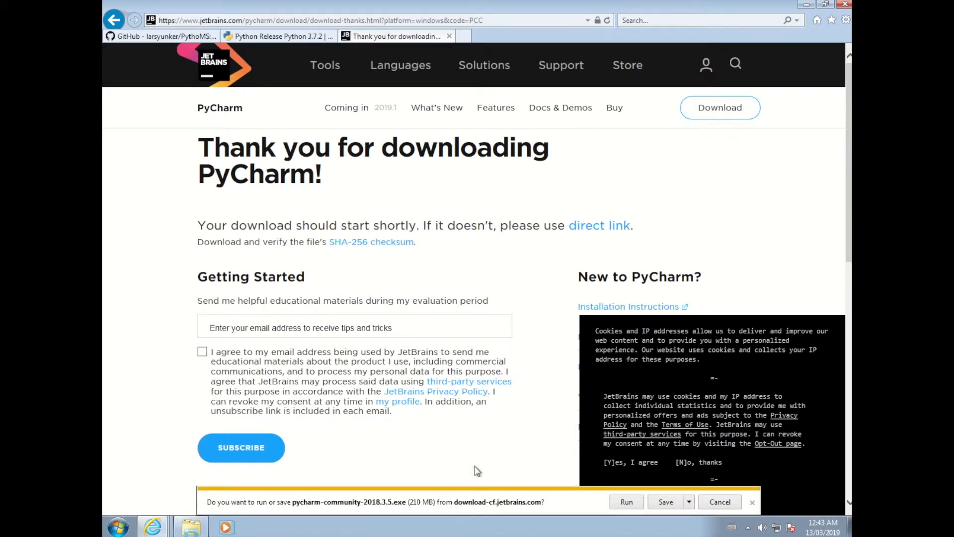
left_click(753, 504)
- Switch to the Downloads folder and set up extracting the PythoMS-master archive to the Desktop, cancelling before extraction
left_click(811, 5)
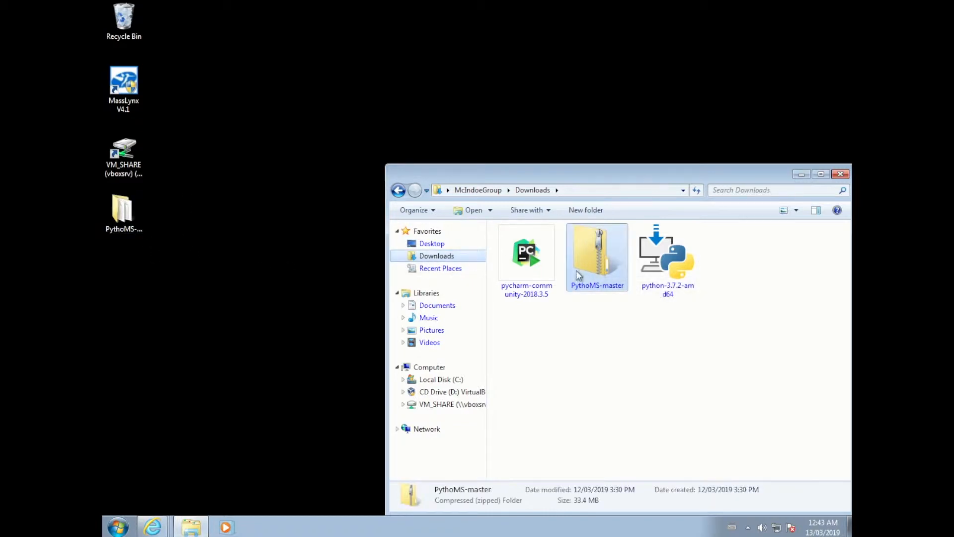
right_click(598, 274)
left_click(666, 308)
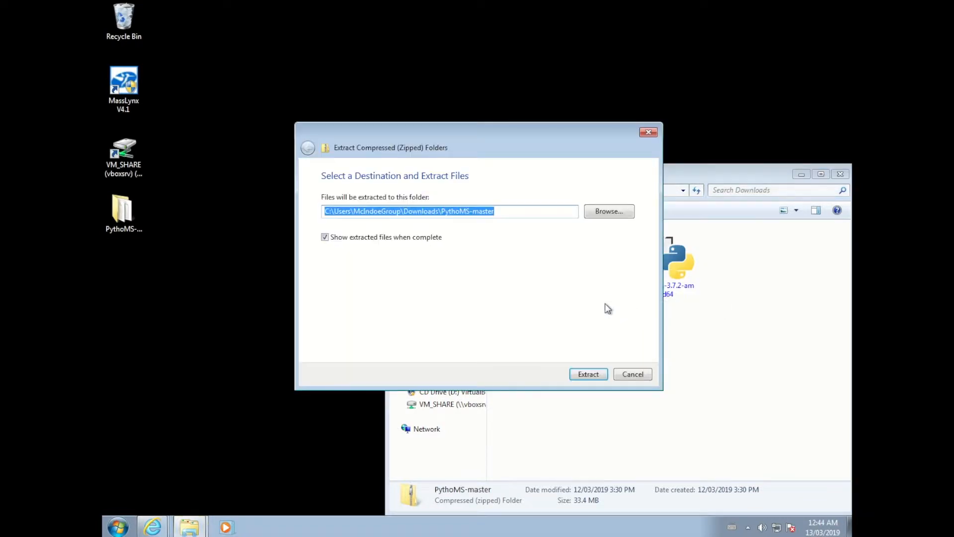
left_click(610, 211)
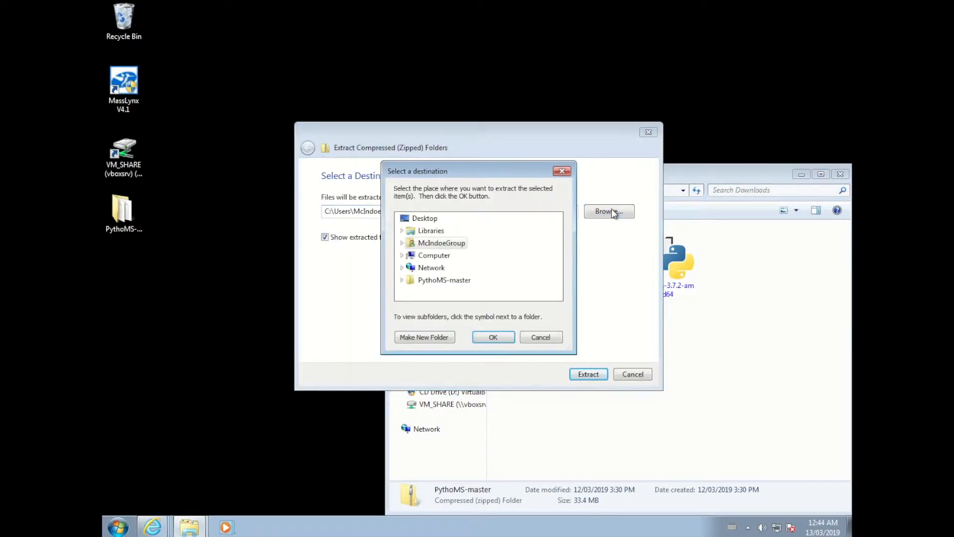
left_click(485, 334)
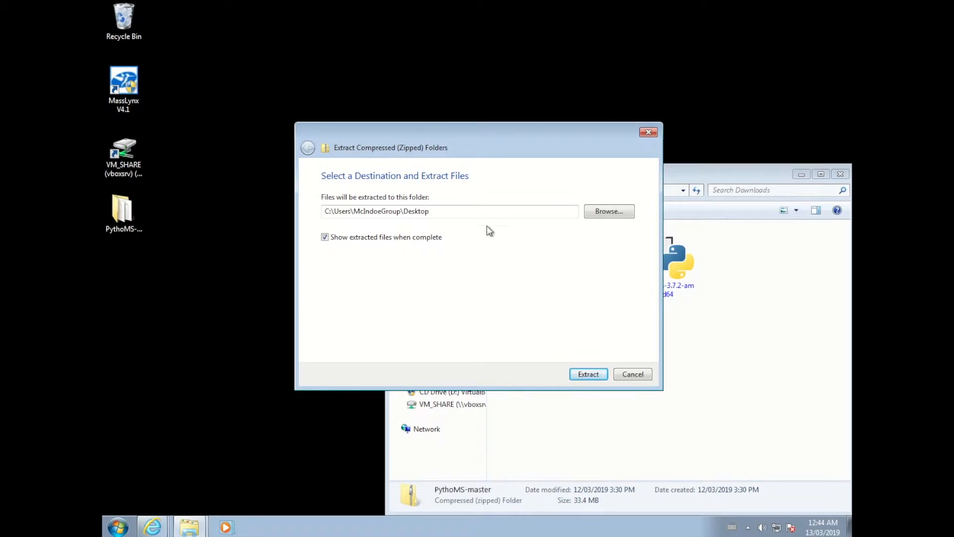
left_click(633, 374)
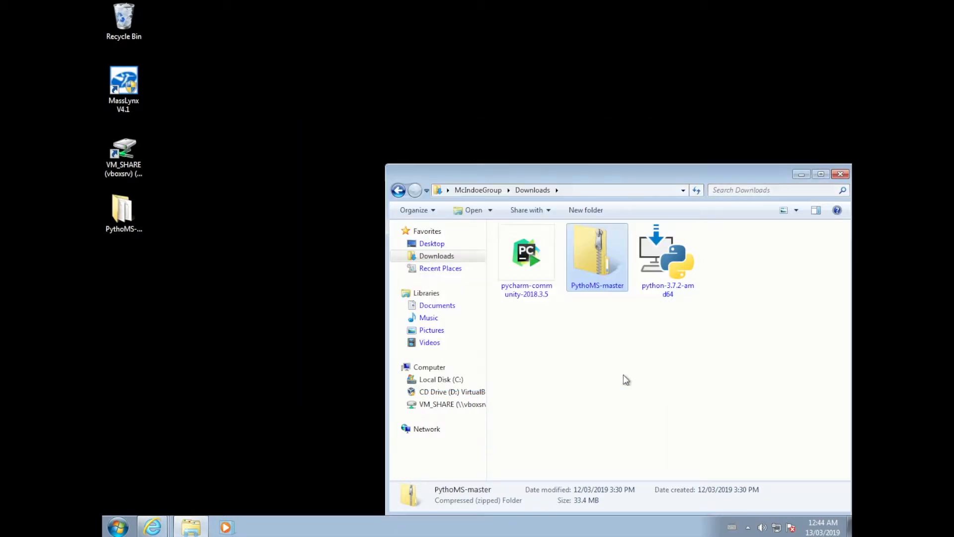
- Look through the contents of the extracted PythoMS folder on the desktop and close it
double_click(123, 213)
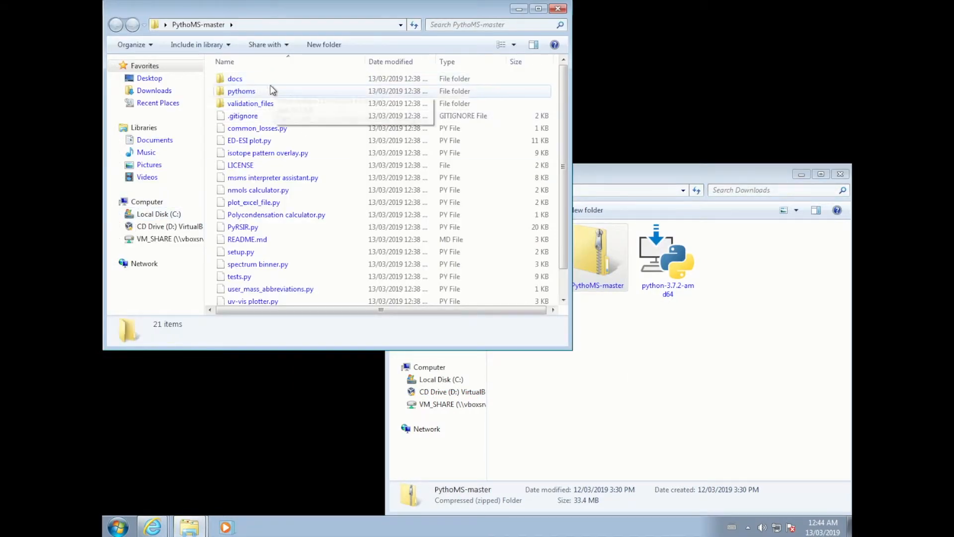
scroll(271, 89, "down", 1)
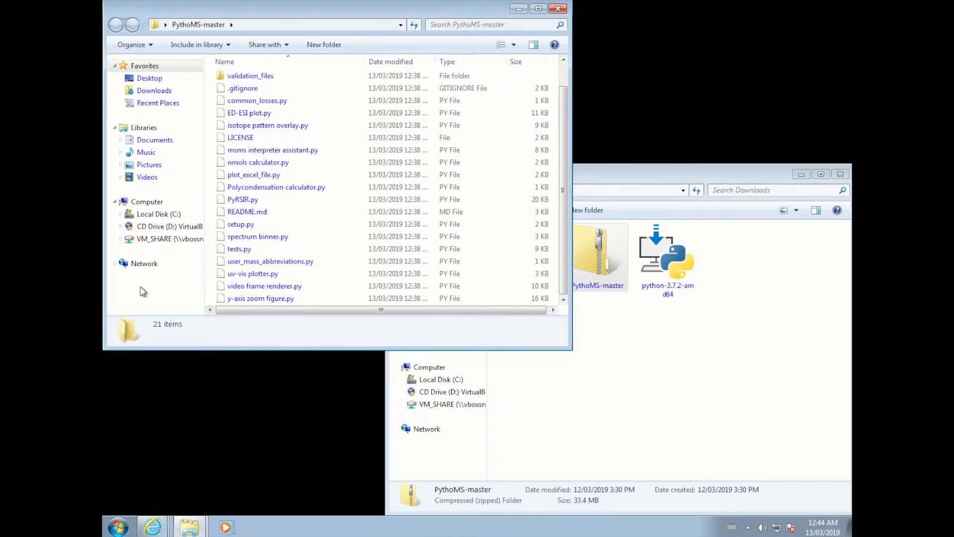
left_click(558, 9)
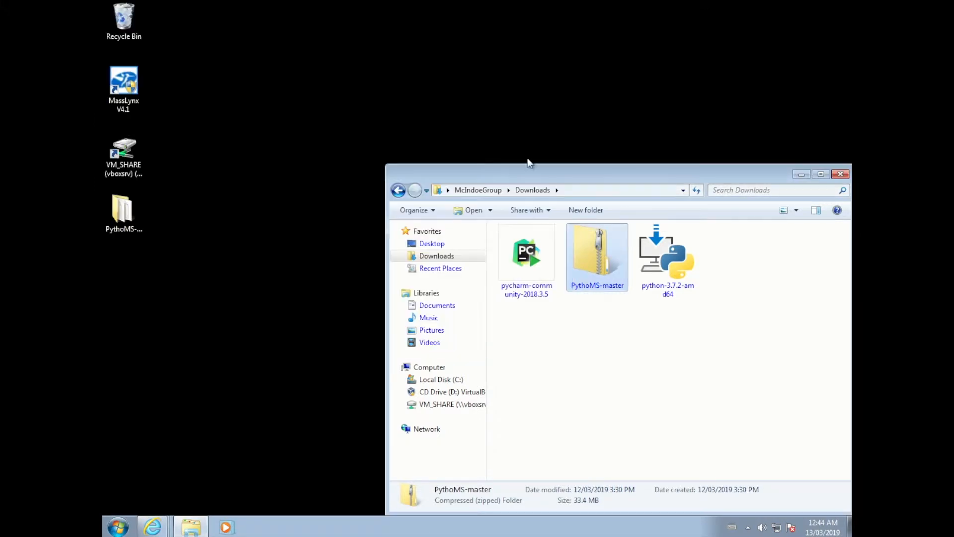
- Install Python 3.7.2 (64-bit) from Downloads with default settings and Python 3.7 added to PATH, allowing the system changes
double_click(659, 268)
left_click(512, 273)
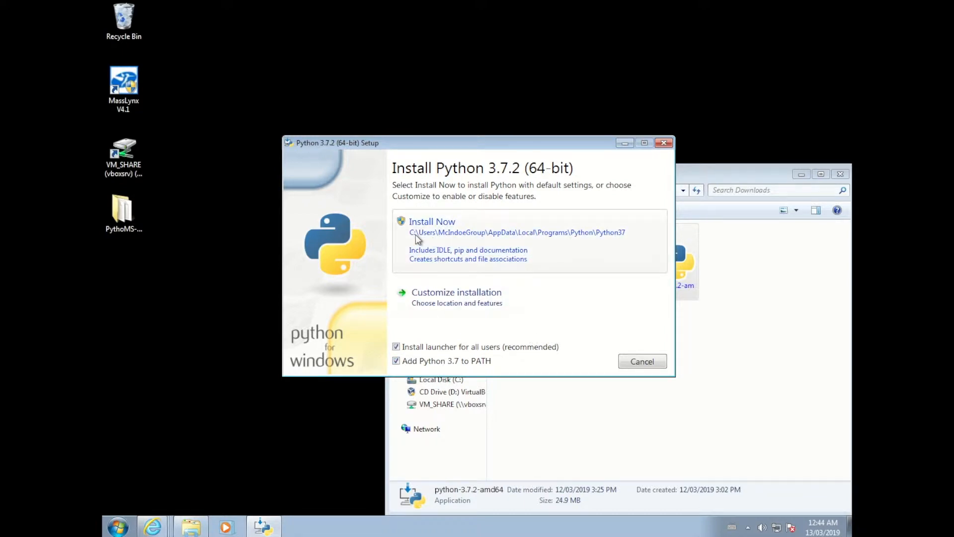
left_click(435, 228)
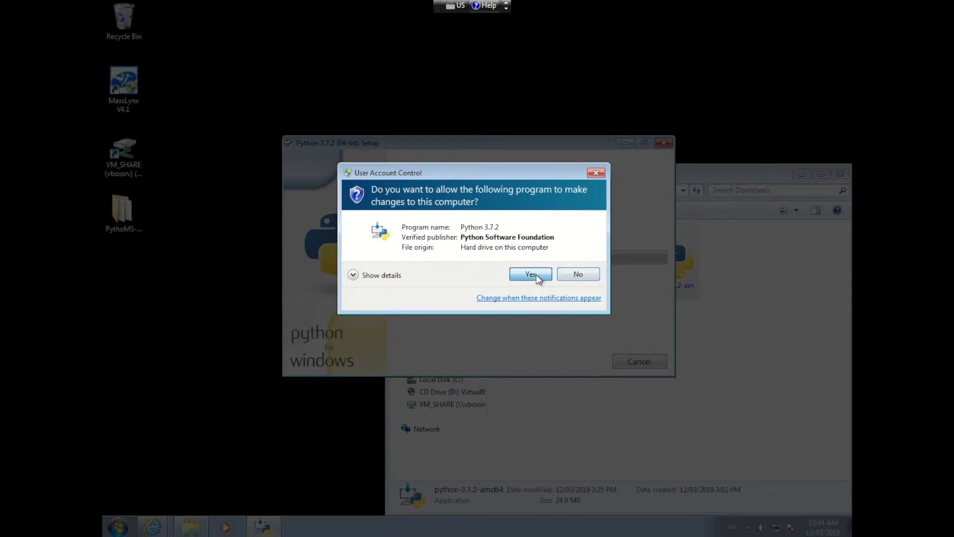
left_click(530, 274)
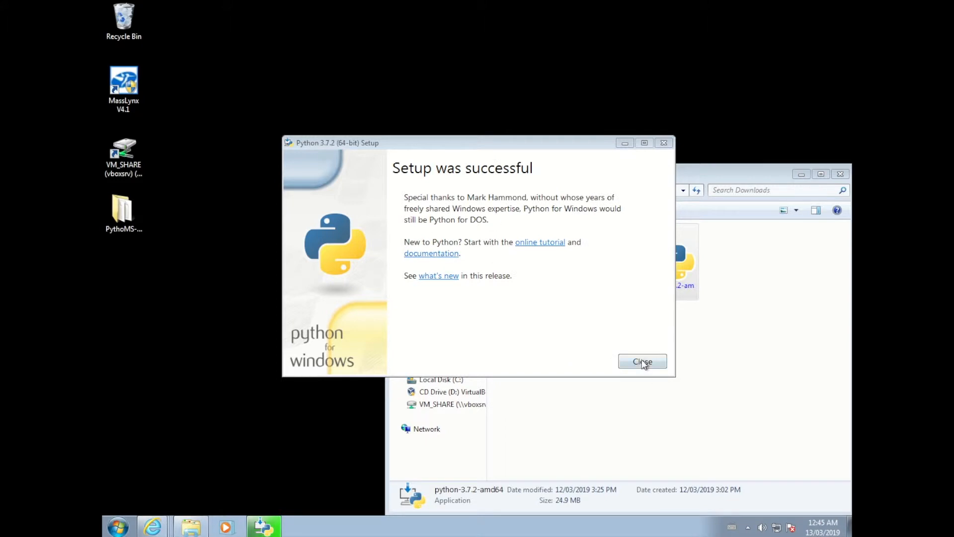
left_click(639, 362)
- Run the pycharm-community-2018.3.5 installer from Downloads, allow it to run, and accept the default destination folder
double_click(517, 257)
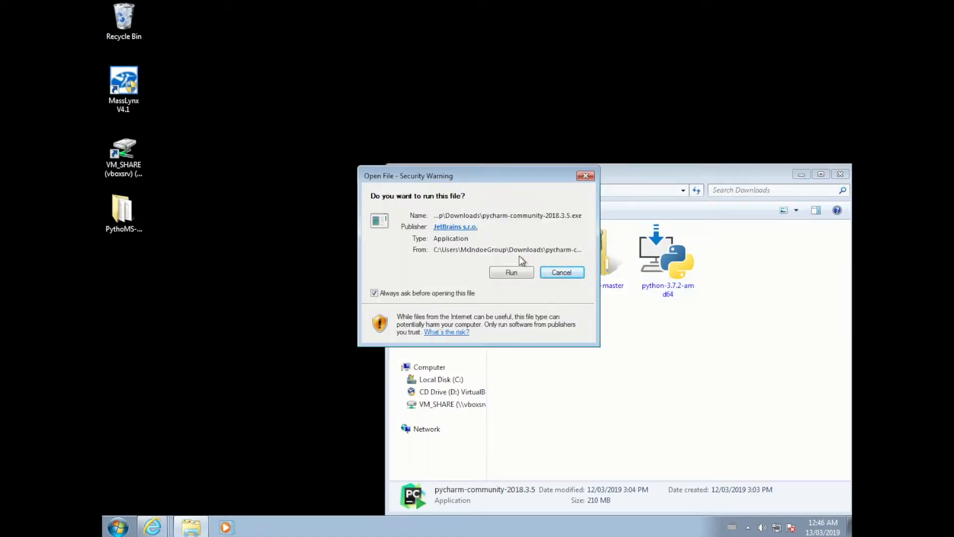
left_click(495, 271)
left_click(515, 272)
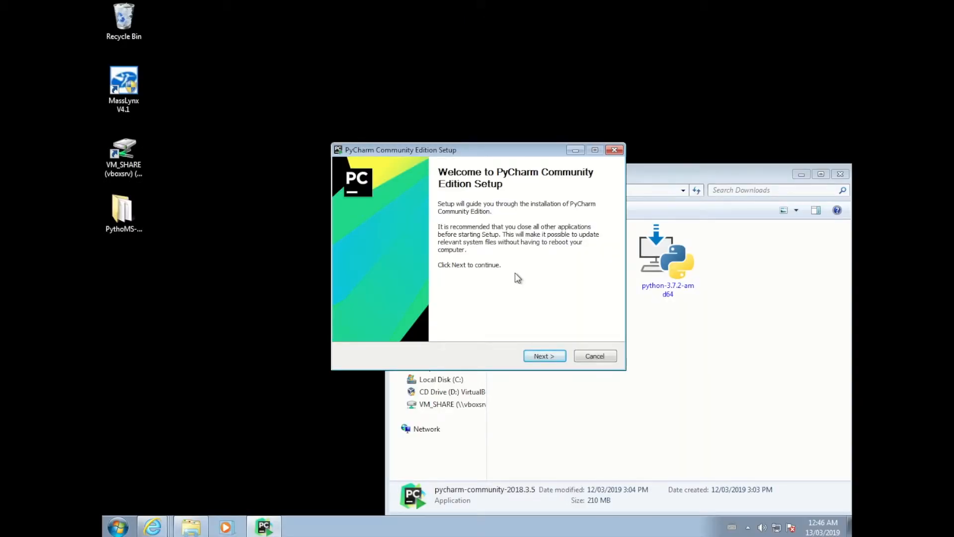
left_click(561, 356)
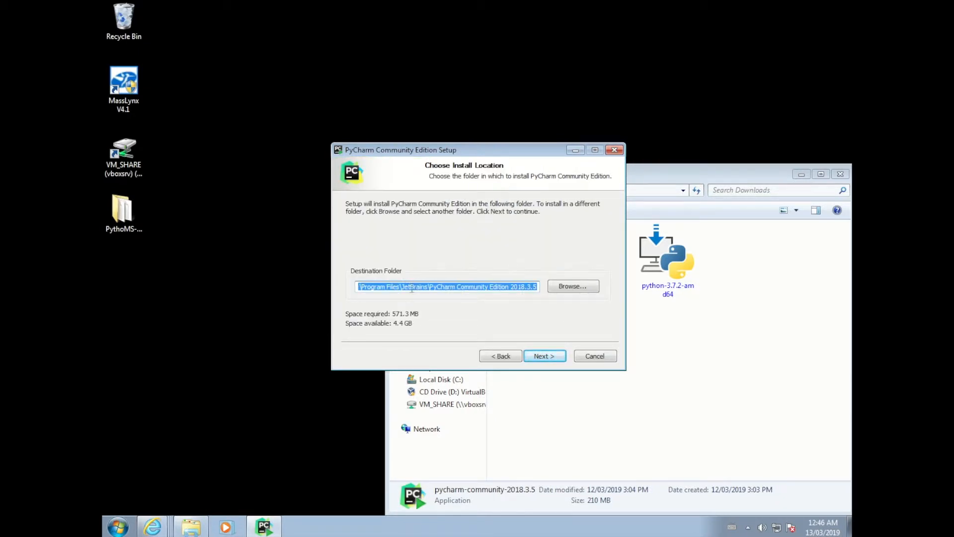
left_click(552, 356)
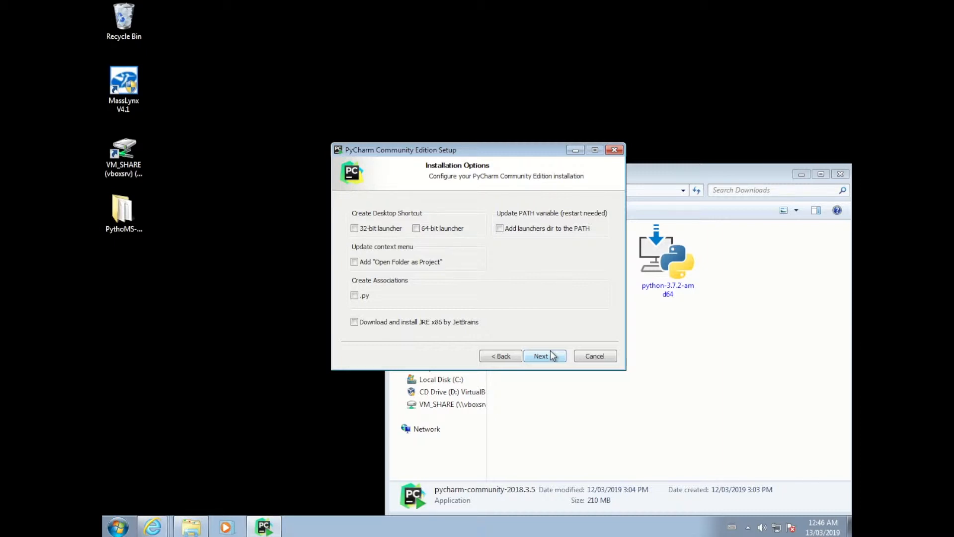
- Install PyCharm with the "Open Folder as Project" context menu entry and .py association, finishing with Reboot now
left_click(355, 262)
left_click(354, 296)
left_click(542, 357)
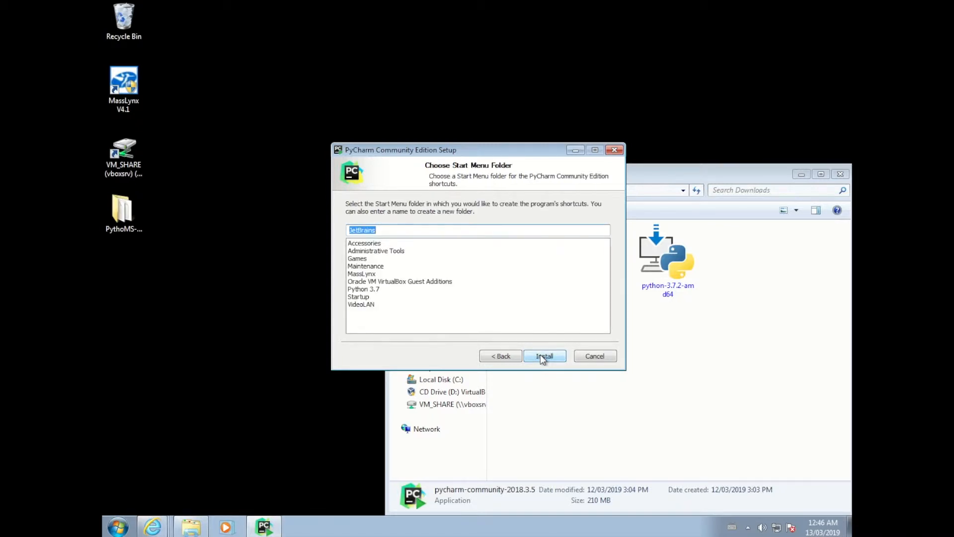
left_click(541, 356)
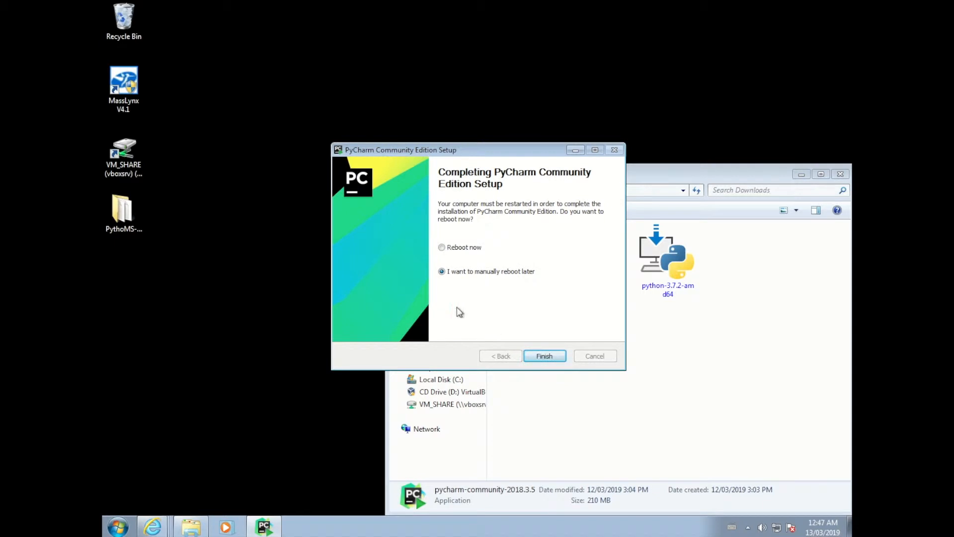
left_click(442, 247)
left_click(544, 356)
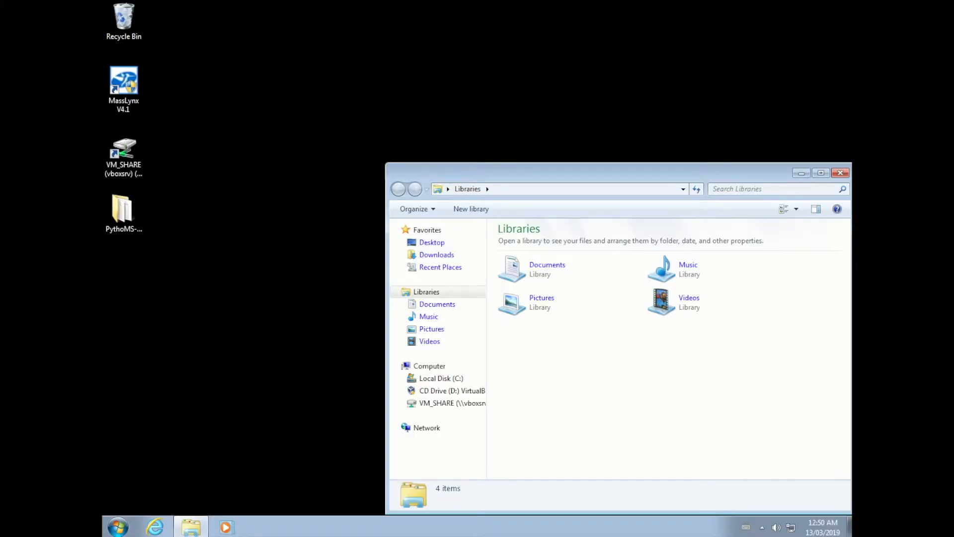
- Launch PyCharm without importing settings, keep the Darcula theme, and skip the remaining customization with defaults
left_click(115, 522)
left_click(149, 402)
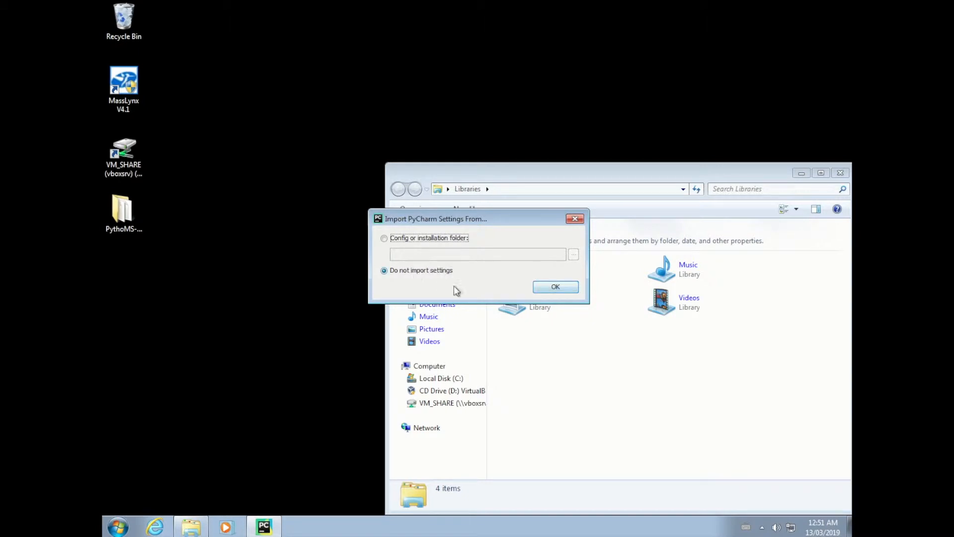
left_click(557, 288)
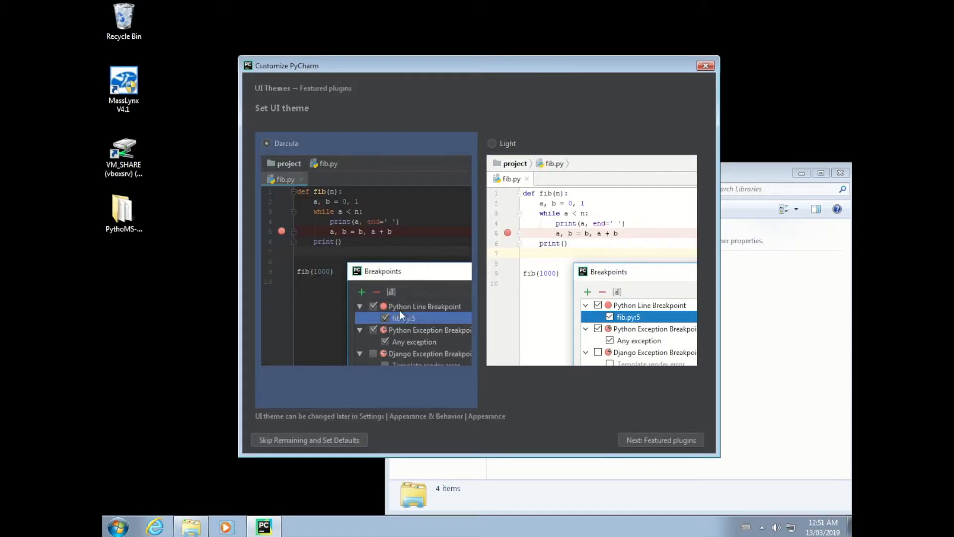
left_click(492, 144)
left_click(264, 144)
left_click(295, 440)
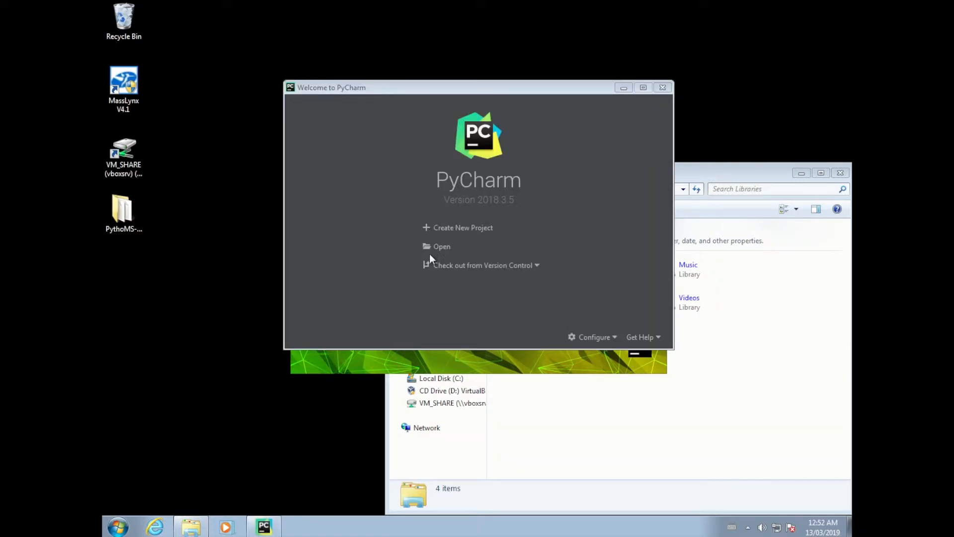
- Open the PythoMS-master folder on the Desktop as a project, maximizing its window and dismissing the Tip of the Day
left_click(444, 247)
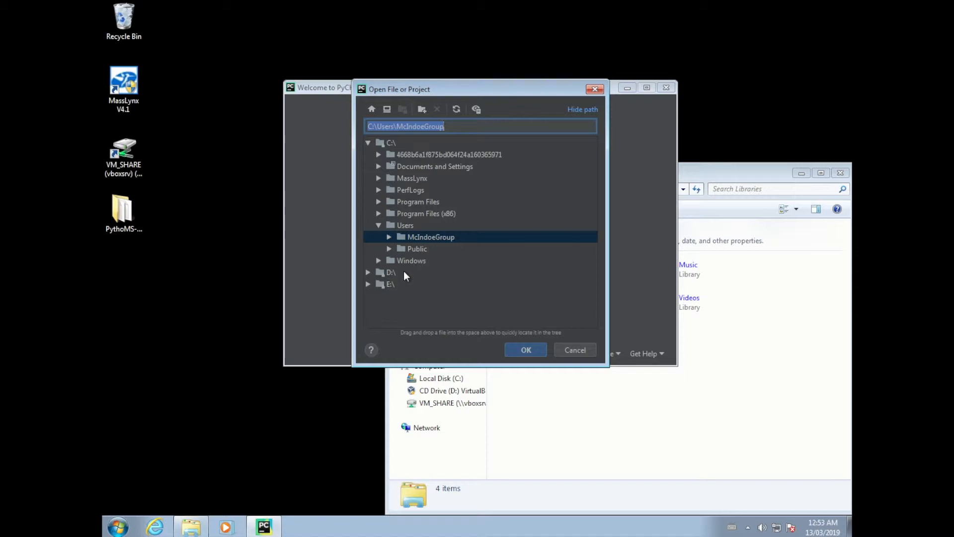
left_click(389, 237)
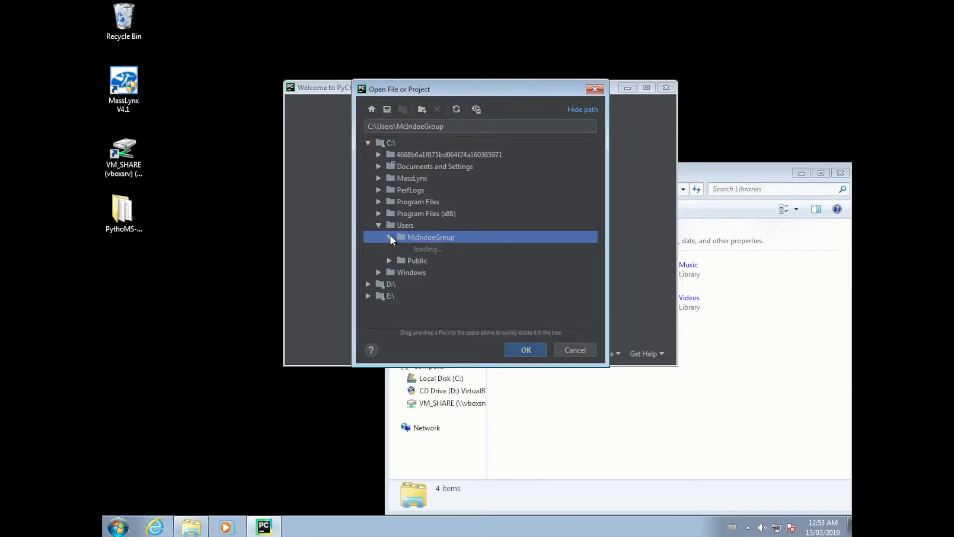
scroll(493, 264, "down", 1)
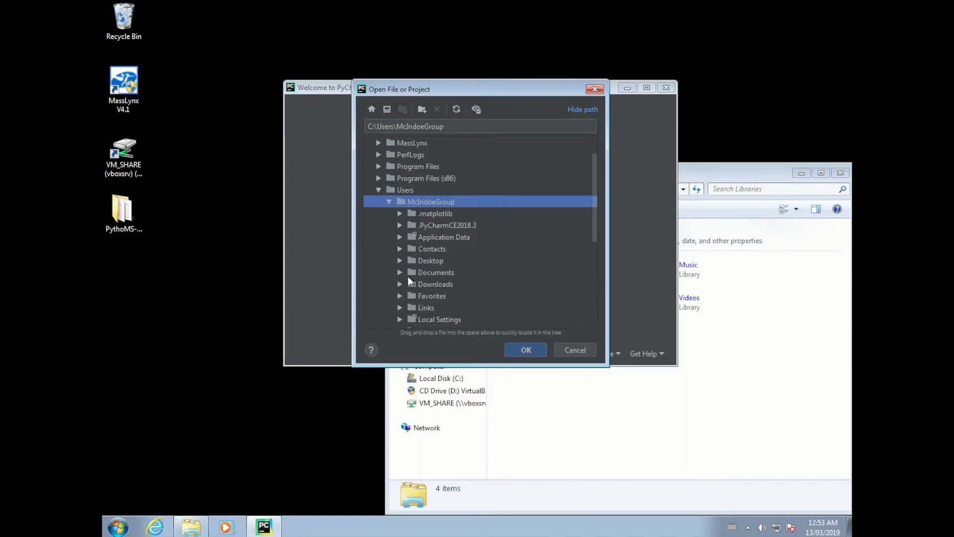
left_click(399, 261)
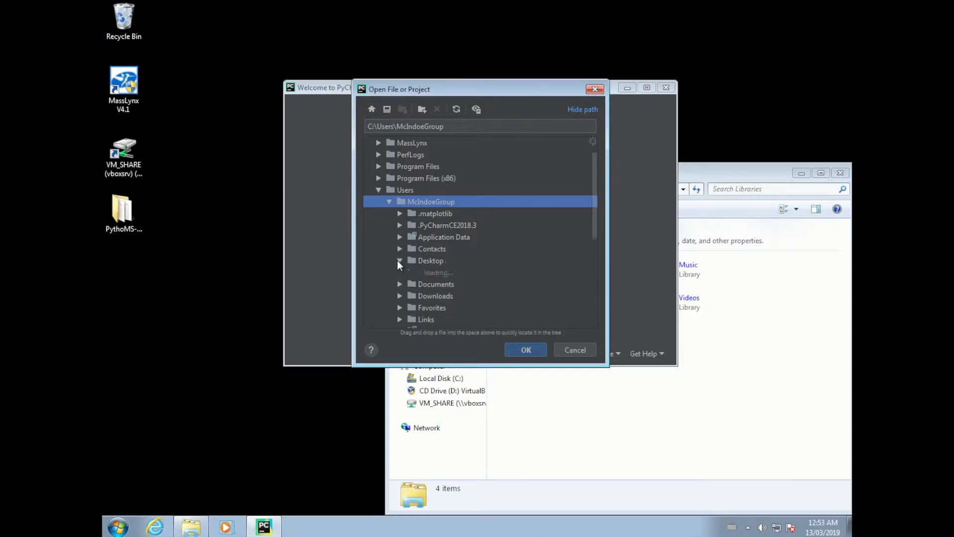
left_click(433, 273)
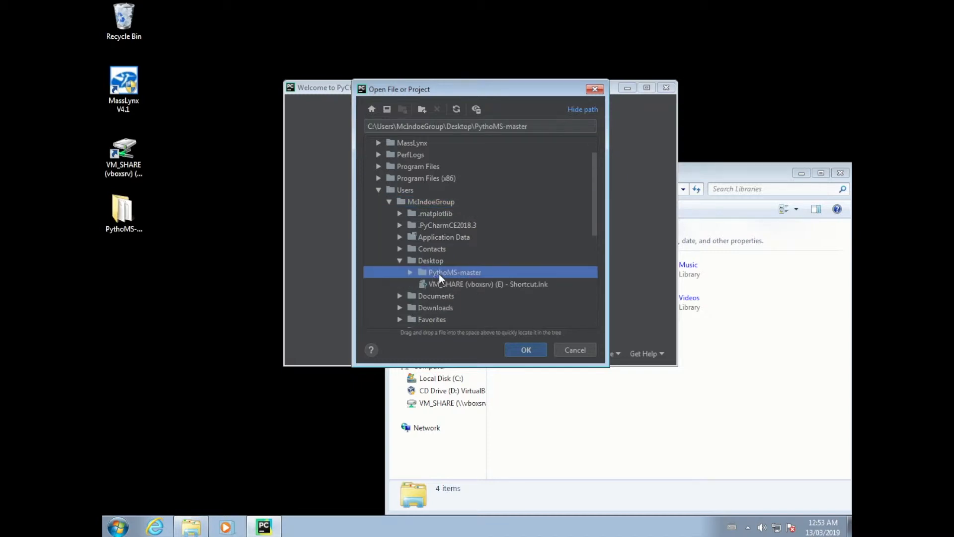
left_click(523, 348)
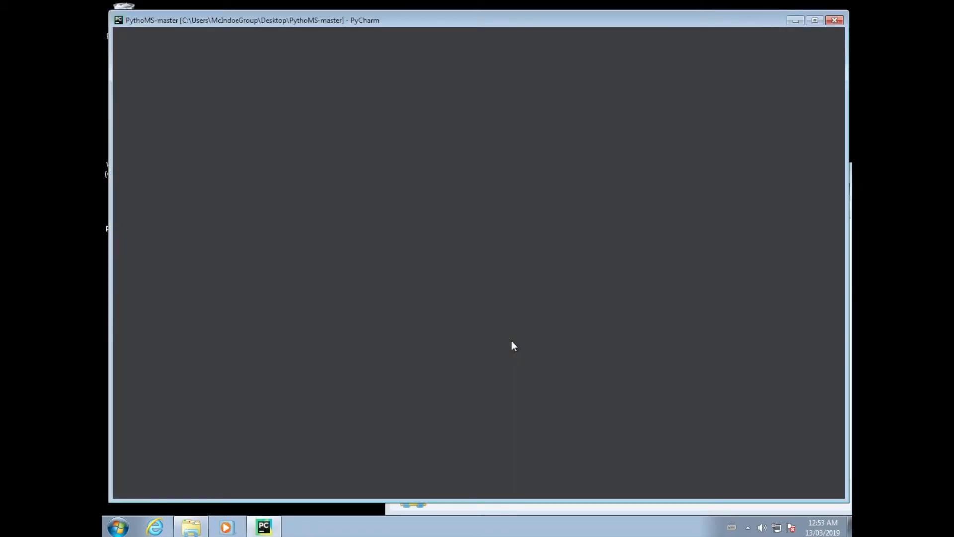
double_click(498, 21)
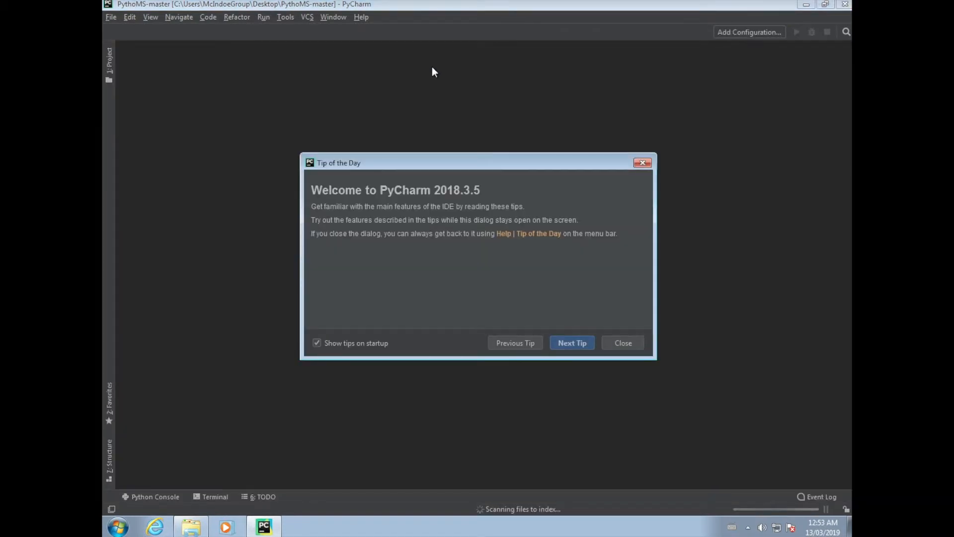
left_click(621, 343)
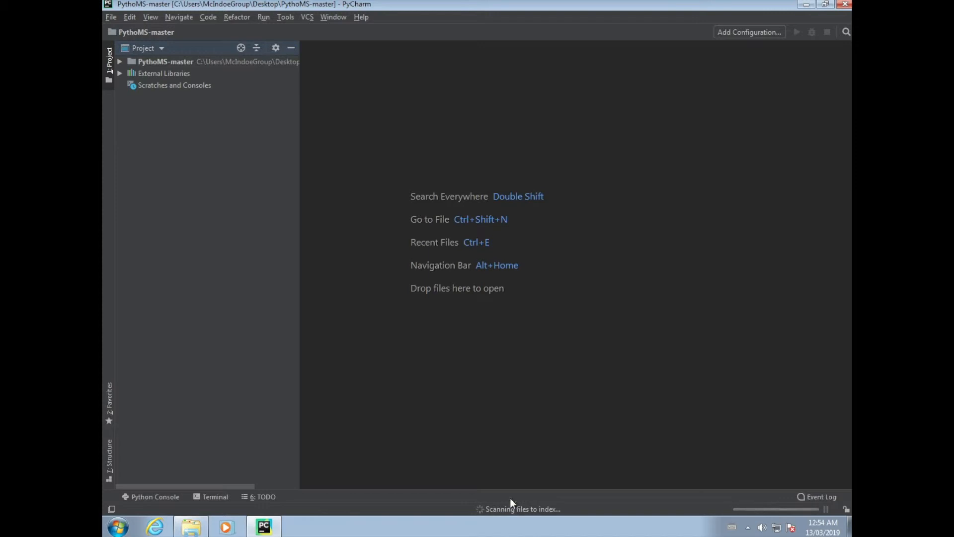
- Expand the PythoMS-master project folder and run "python setup.py install" in the project terminal, checking its output
left_click(119, 61)
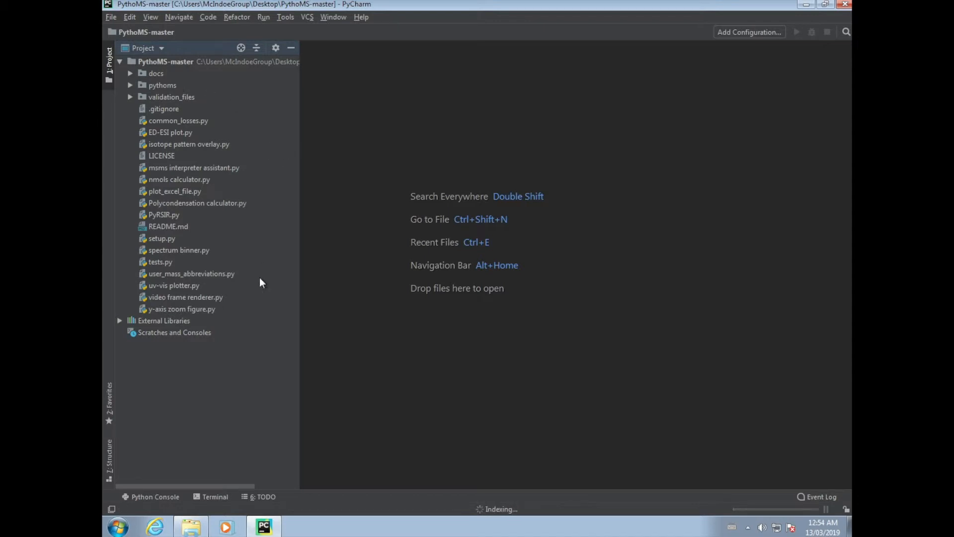
left_click(212, 497)
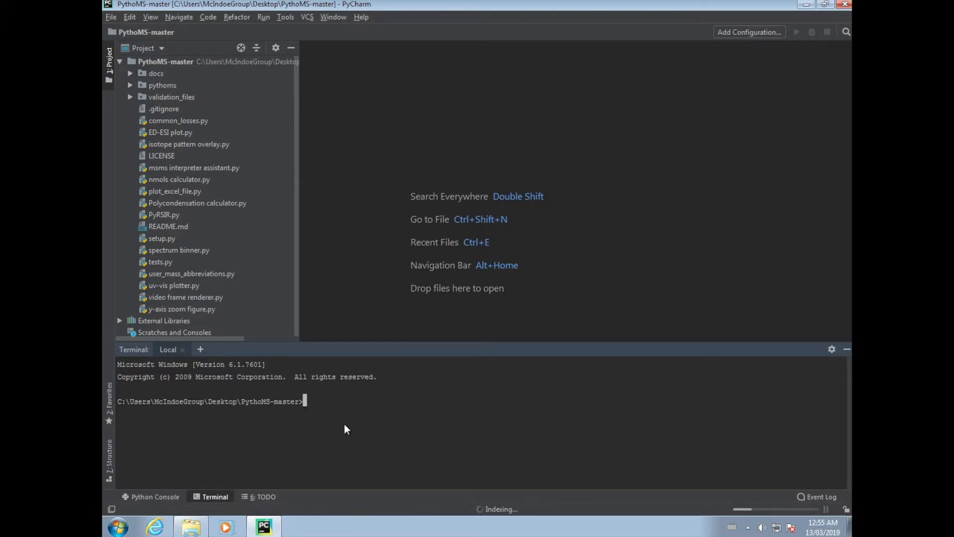
type("python setup.py")
type("inst")
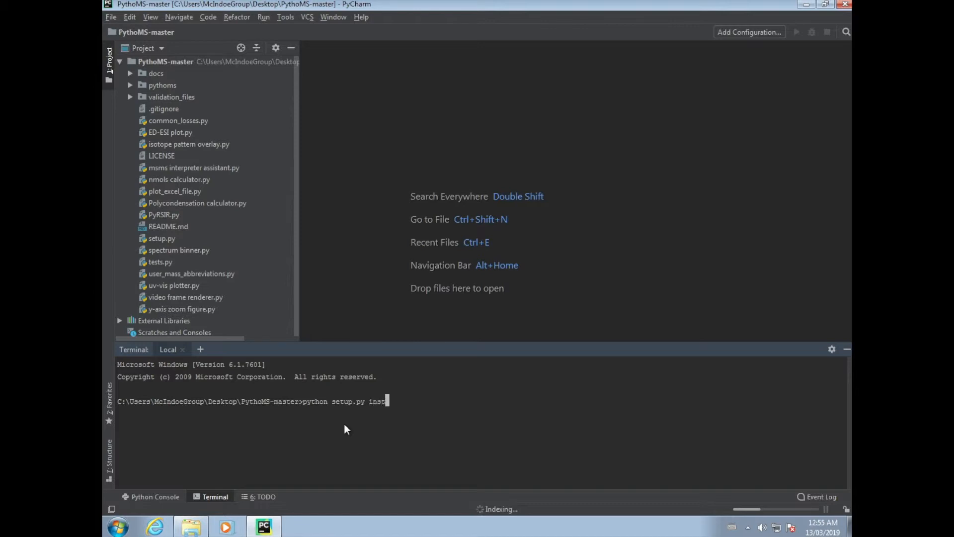
type("all")
key("Return")
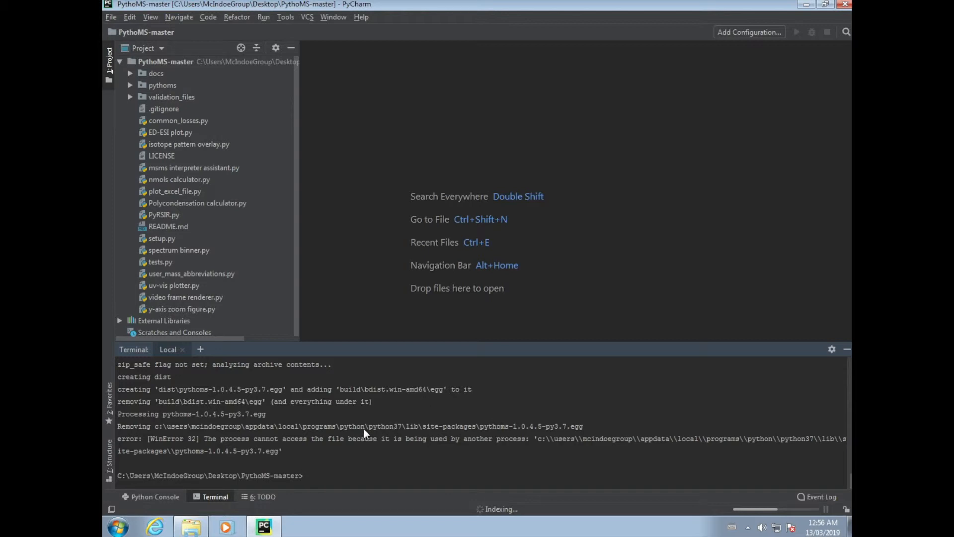
scroll(502, 437, "up", 2)
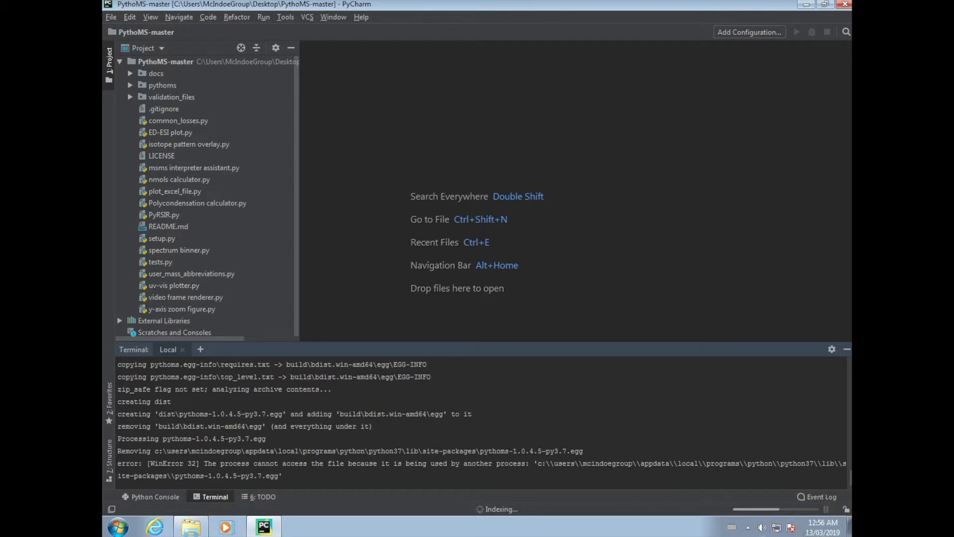
scroll(606, 479, "down", 2)
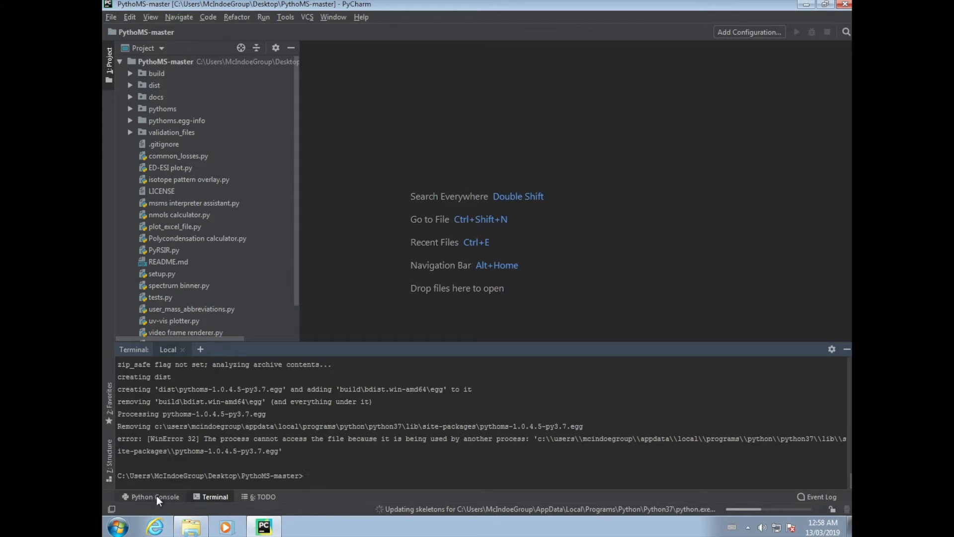
- Test the installation by running "import pythoms" twice in the Python Console
left_click(157, 496)
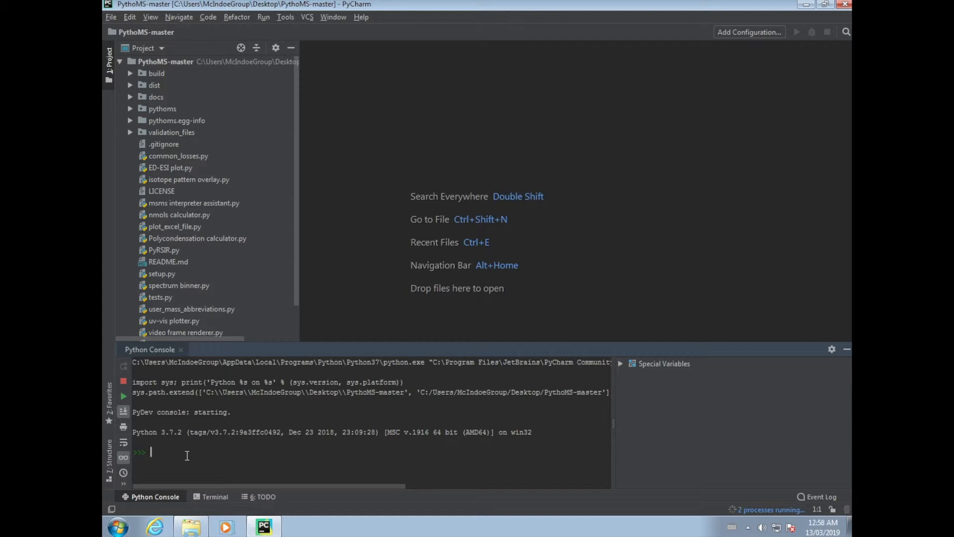
type("import")
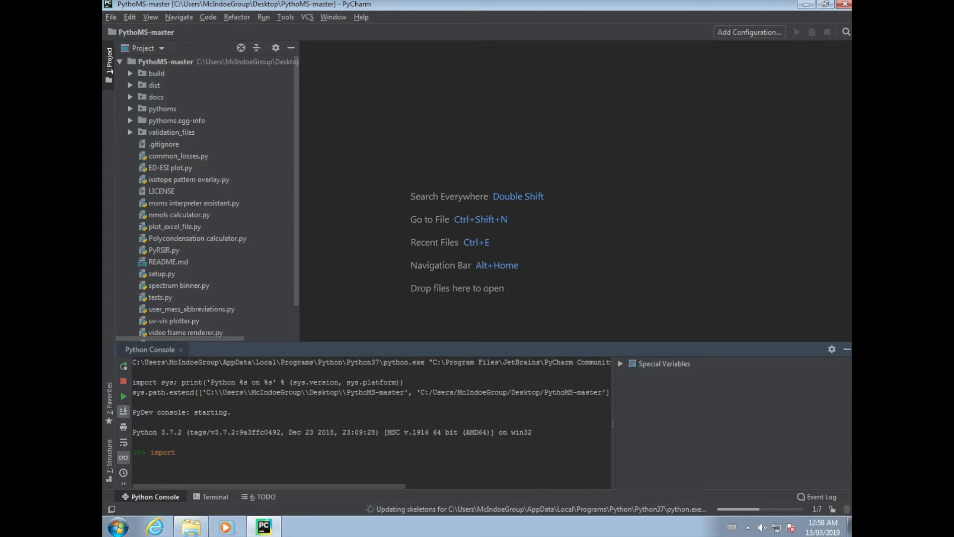
type(" py")
type("thon")
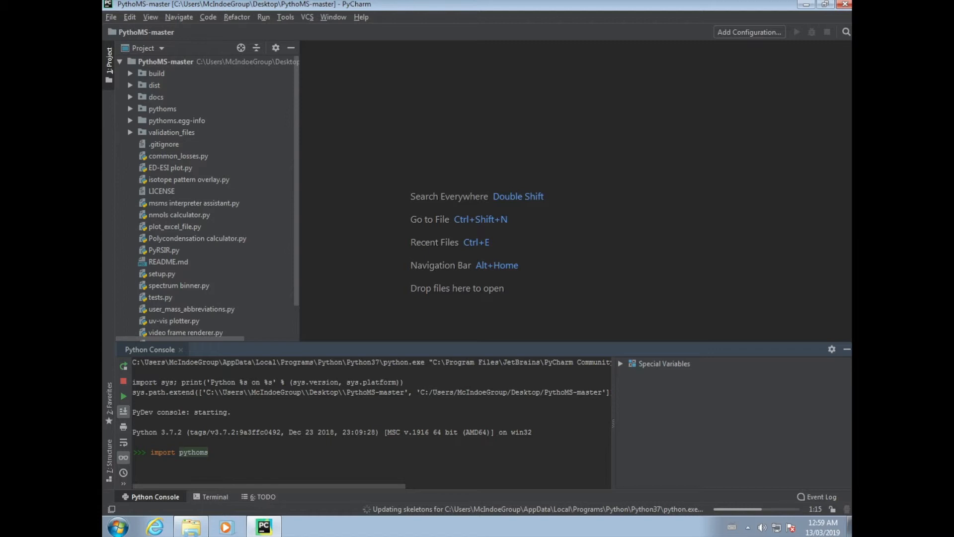
key("Return")
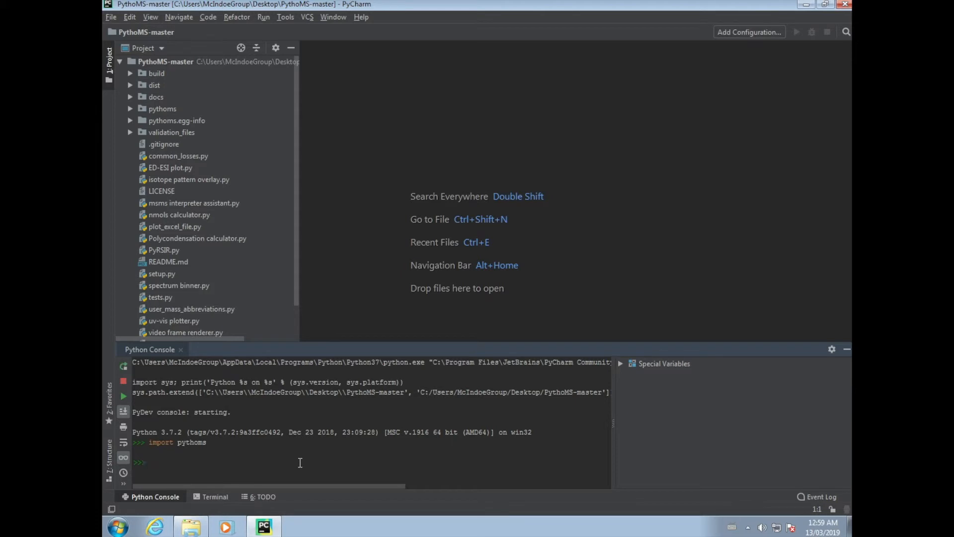
type("import pythoms")
key("Return")
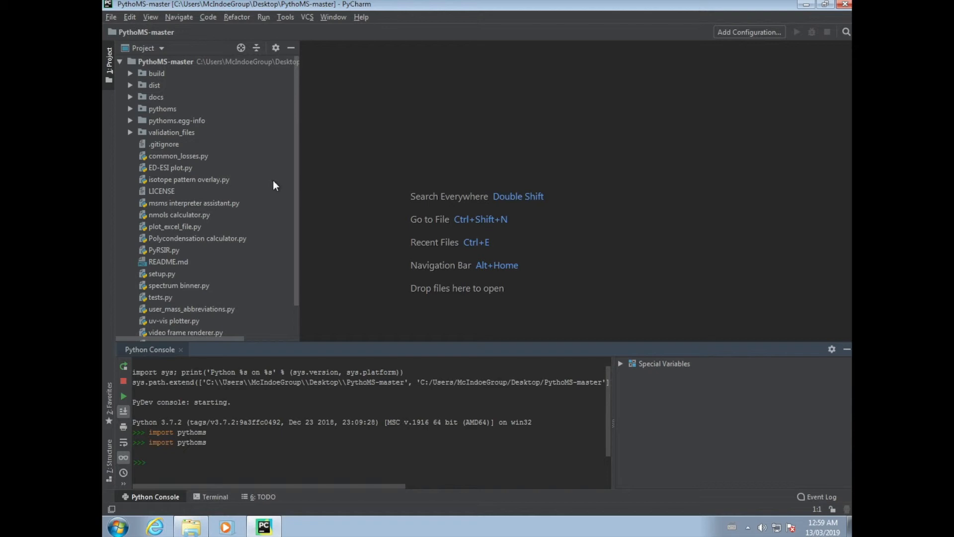
- Open the Project Interpreter settings of the PythoMS-master project to show its installed packages
left_click(114, 17)
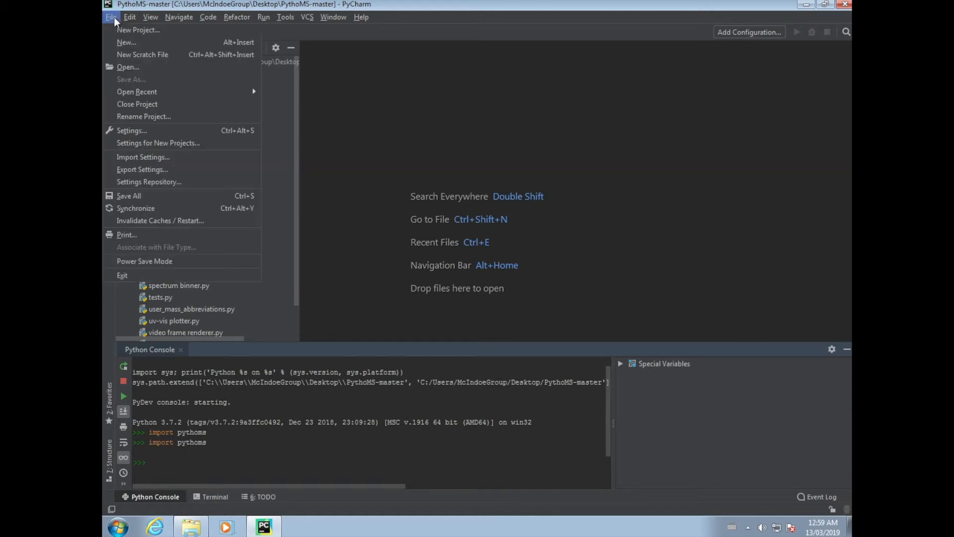
left_click(149, 132)
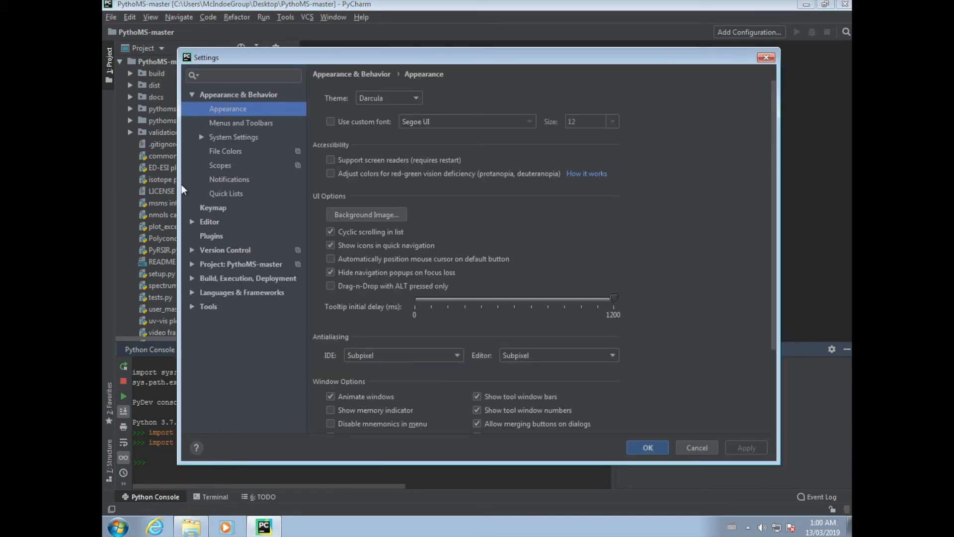
left_click(192, 265)
left_click(240, 281)
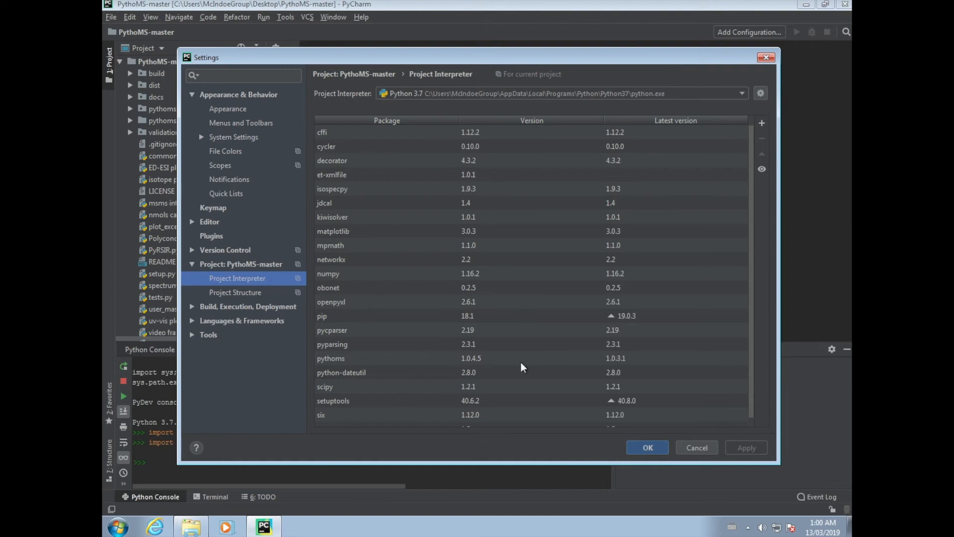
- Search the available packages for "openpy", install openpyxl for the project interpreter, and accept the settings
left_click(764, 128)
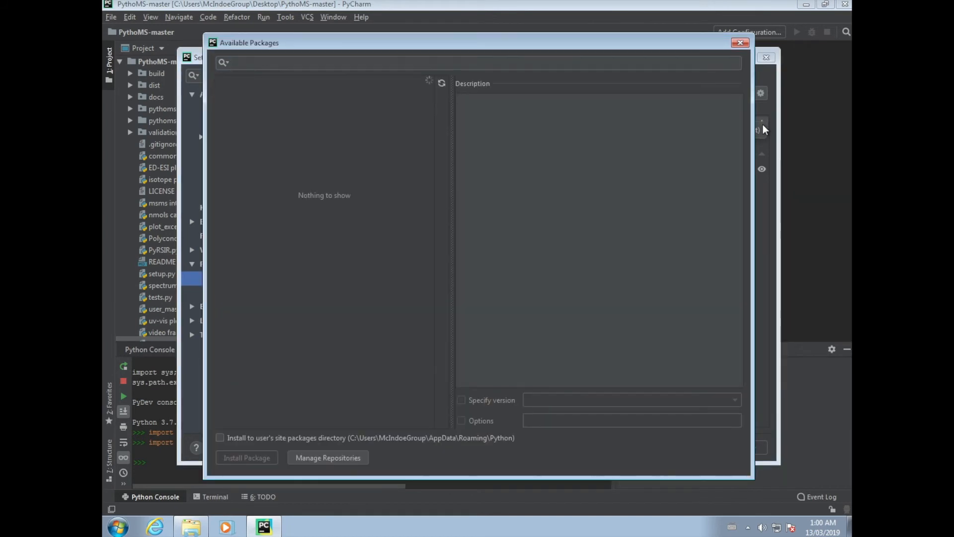
left_click(239, 60)
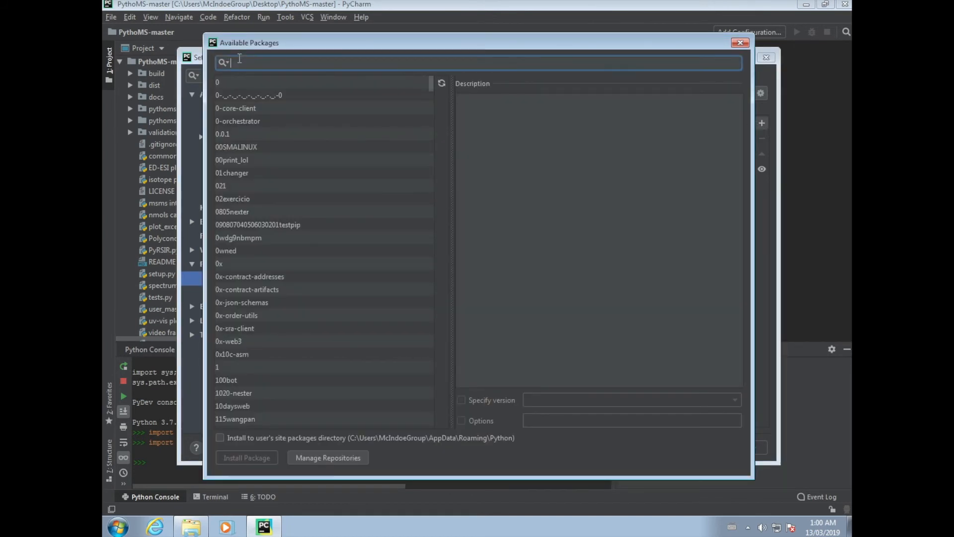
type("open")
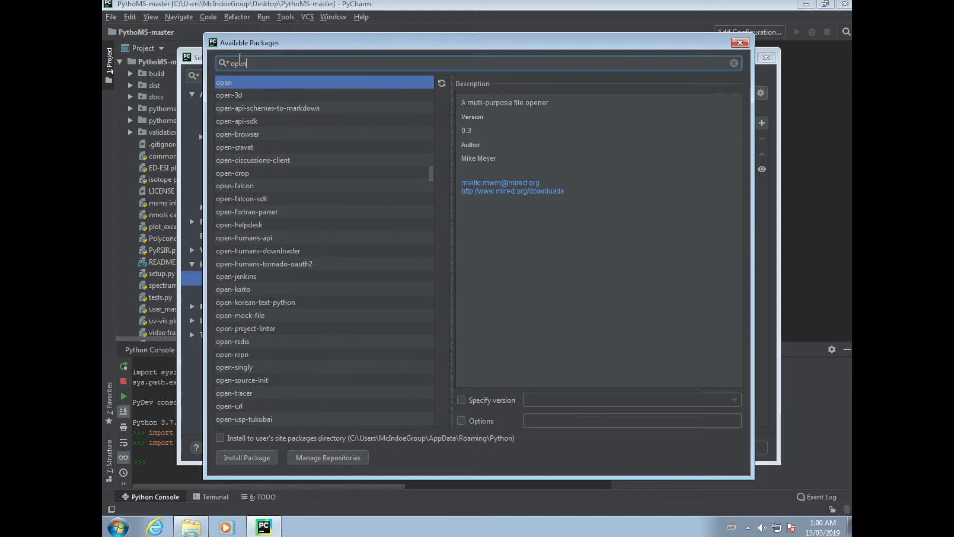
type("py")
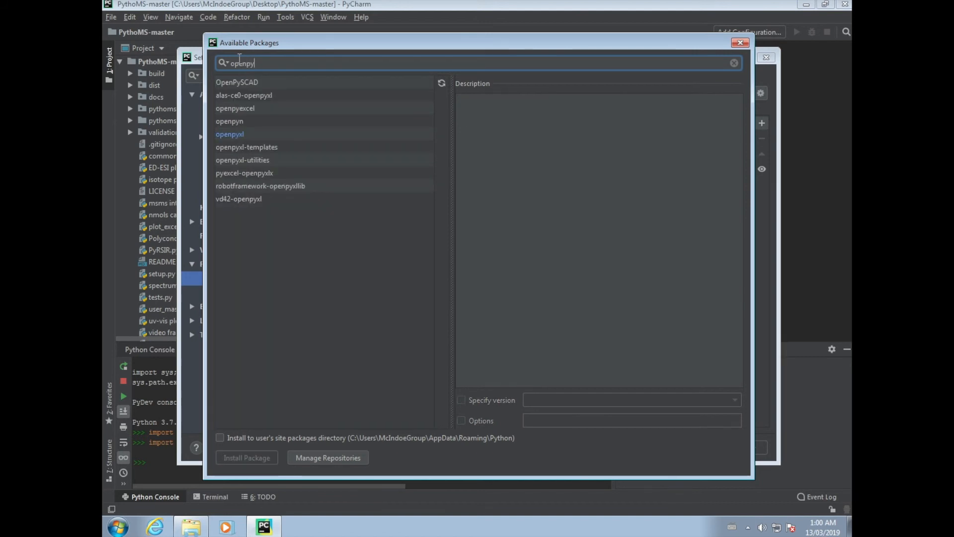
left_click(224, 135)
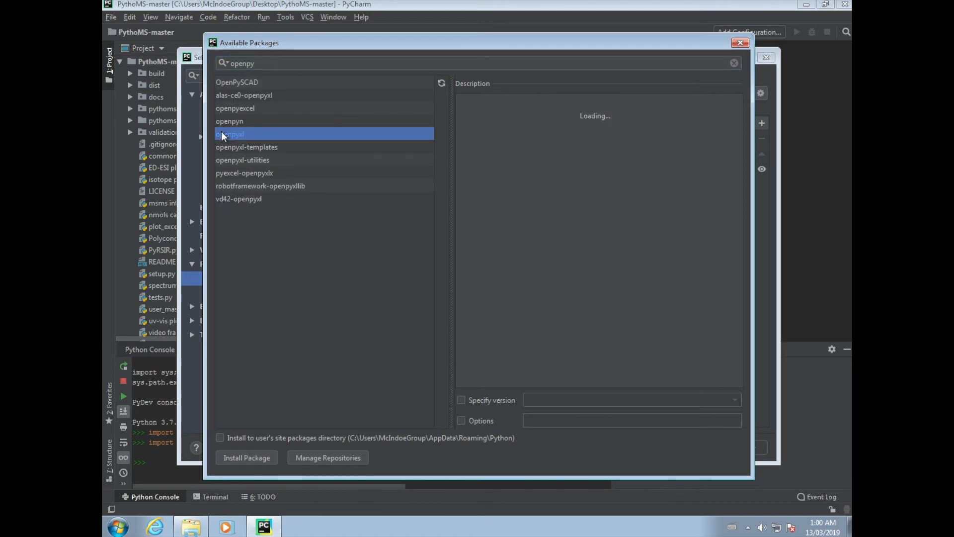
left_click(255, 460)
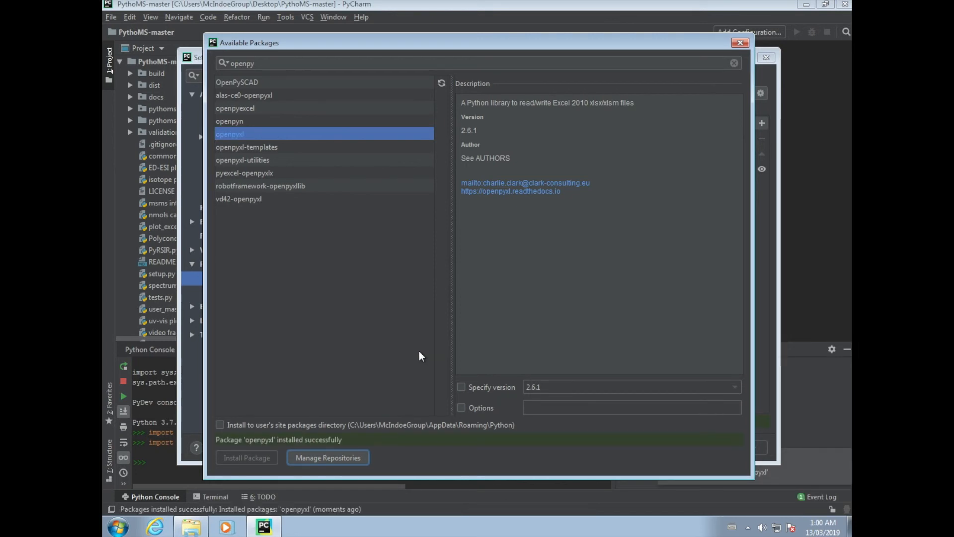
left_click(741, 44)
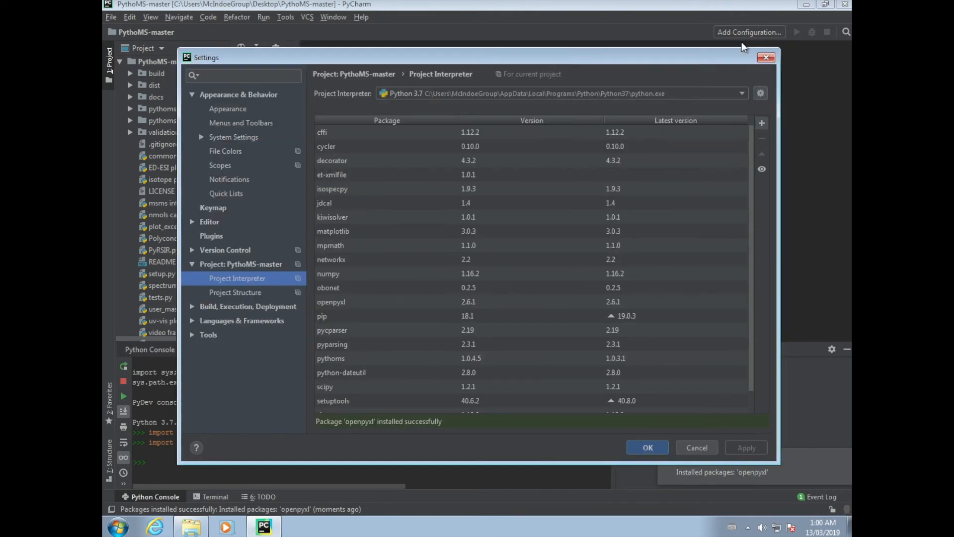
left_click(647, 447)
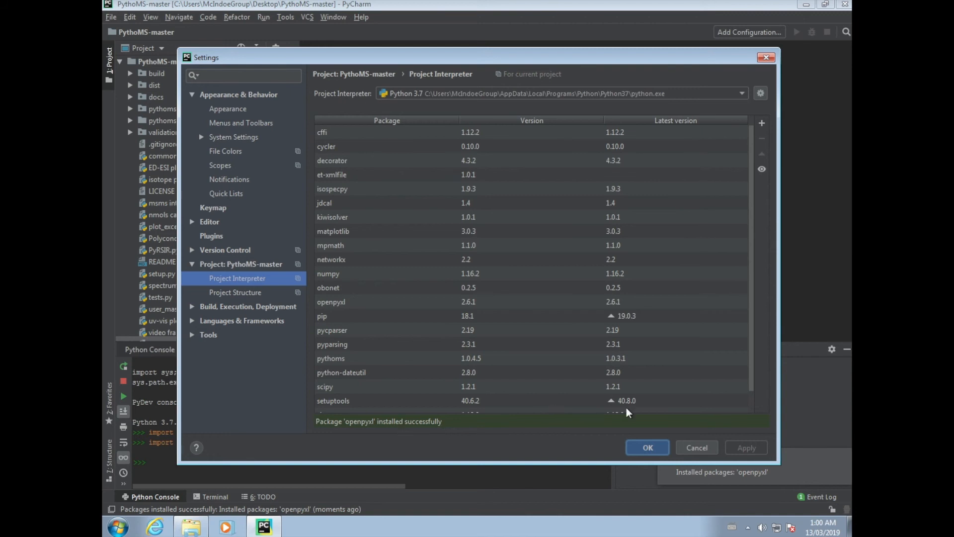
left_click(650, 450)
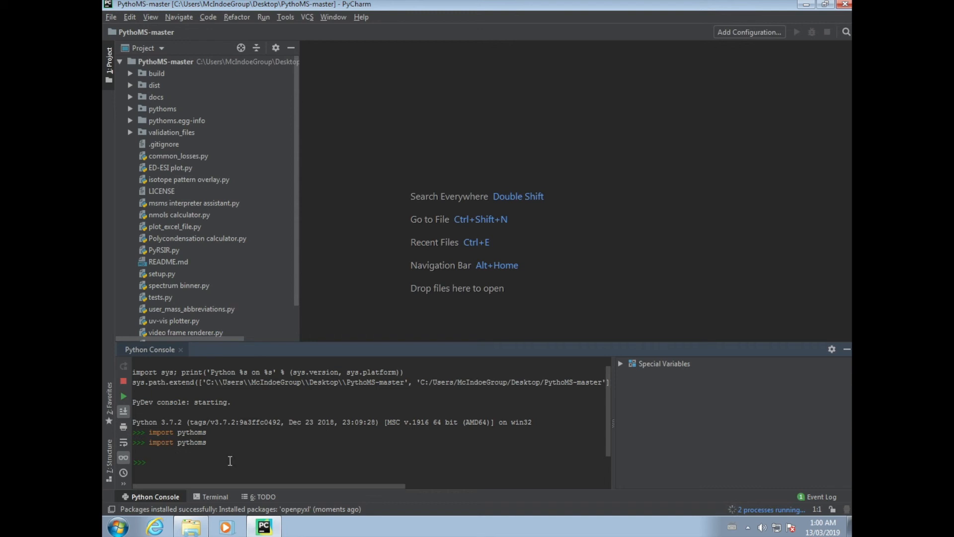
- Run "import numpy" in the Python Console to test that the package imports
type("im n")
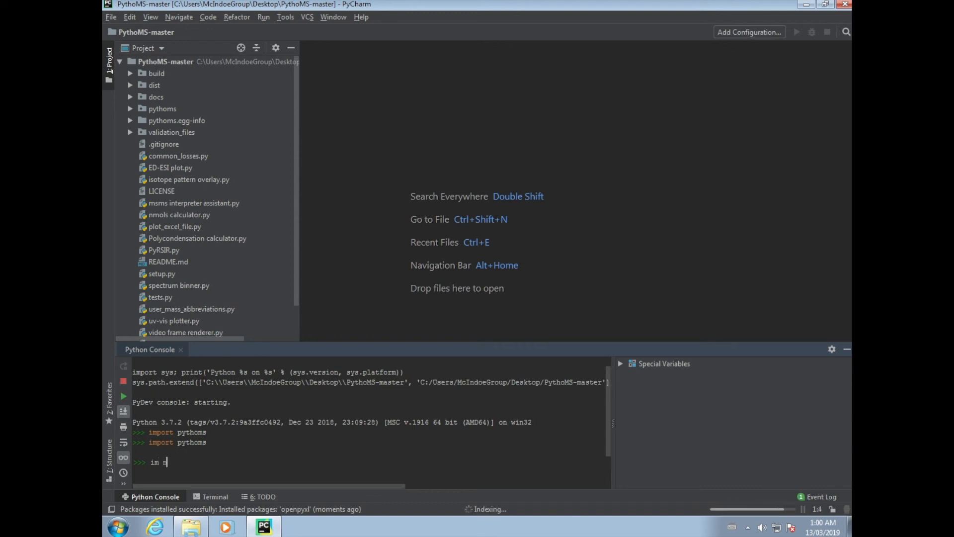
type("ump")
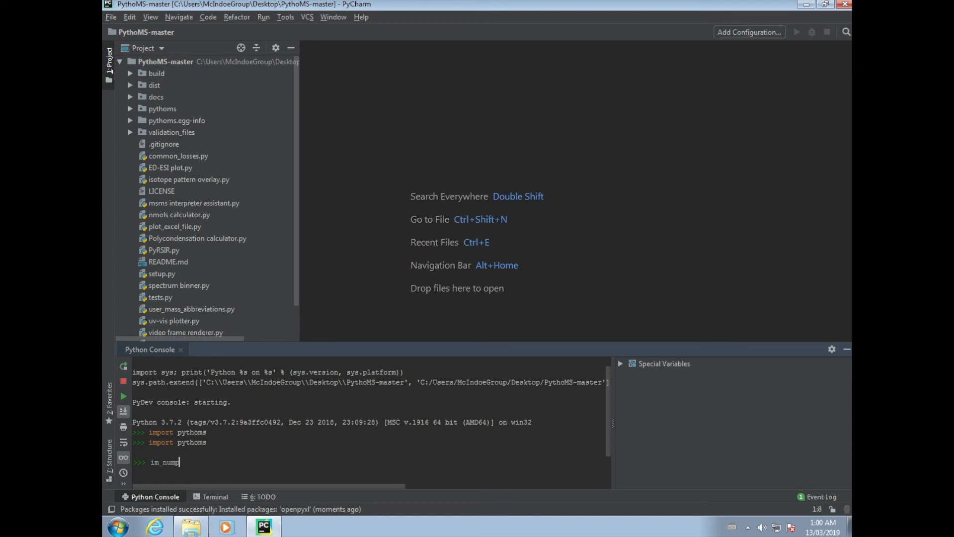
type("y")
key("BackSpace")
key("BackSpace")
key("BackSpace")
key("BackSpace")
key("BackSpace")
key("BackSpace")
type("port numpy")
key("Return")
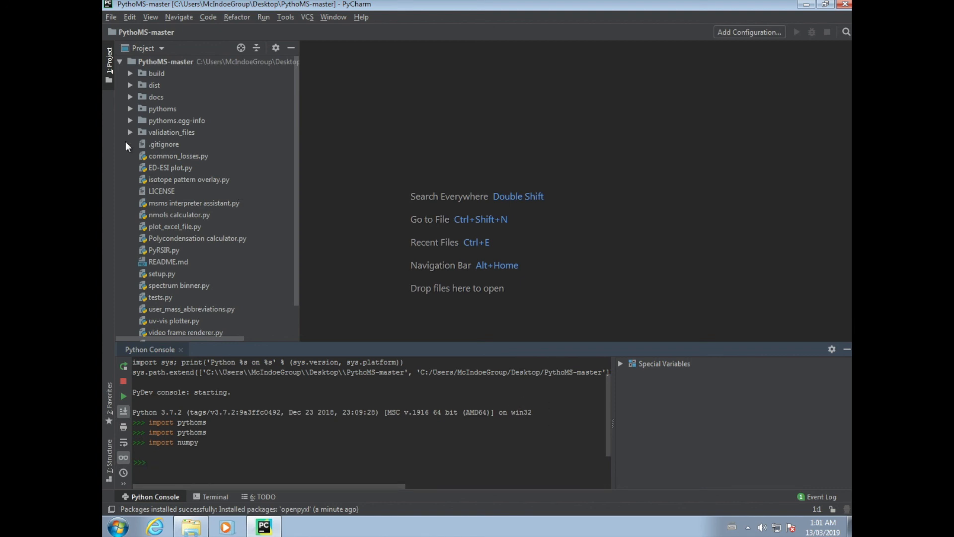
- Open the "video frame renderer.py" script from the PythoMS-master project
scroll(154, 113, "down", 2)
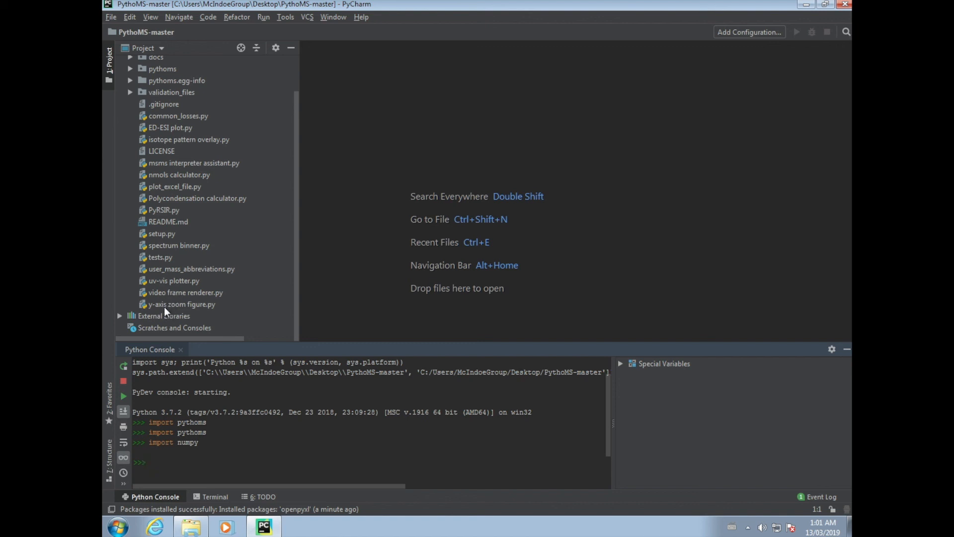
double_click(198, 292)
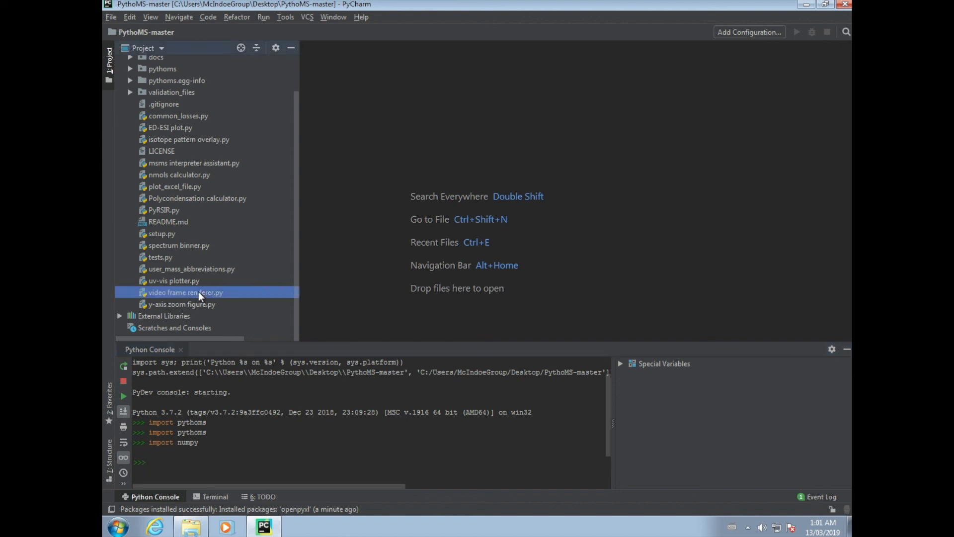